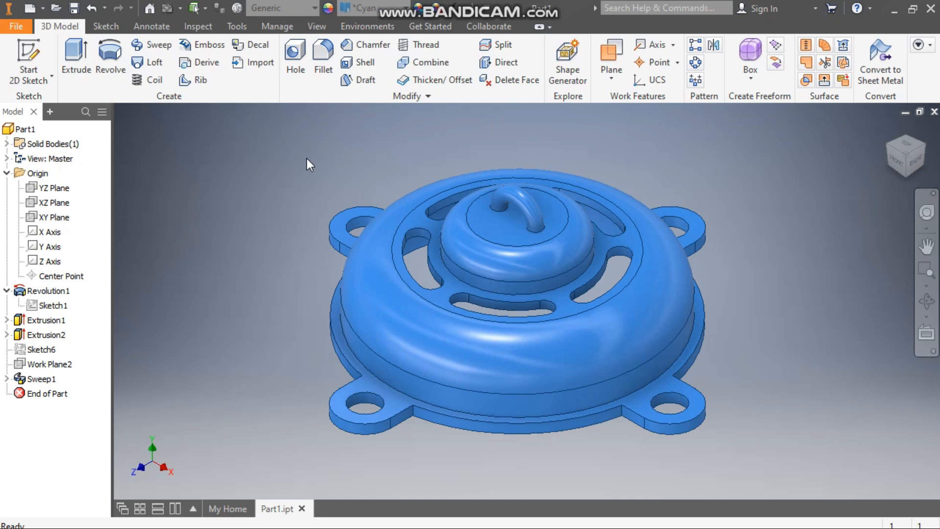
Create a new part from the metric Standard (mm).ipt template and start a 2D sketch on the XY plane
{"action": "left_click", "coordinate": [29, 9]}
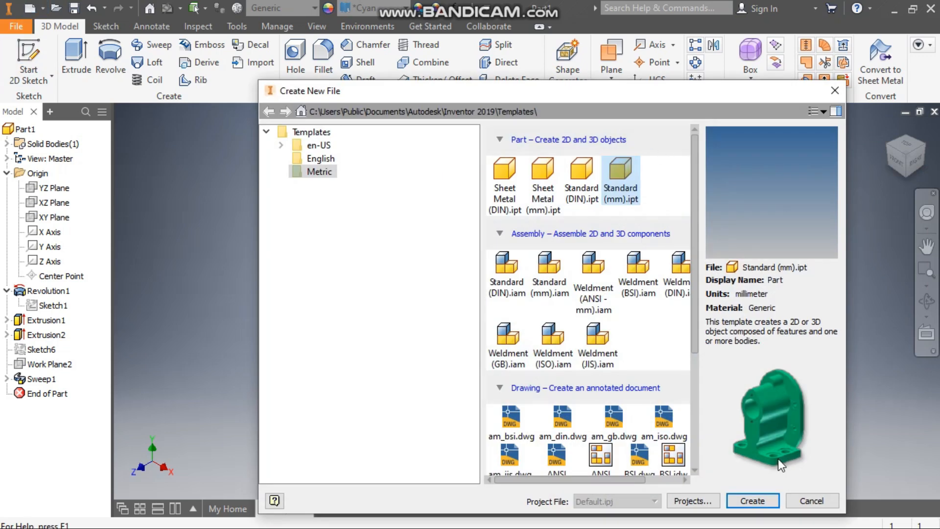
{"action": "left_click", "coordinate": [753, 499]}
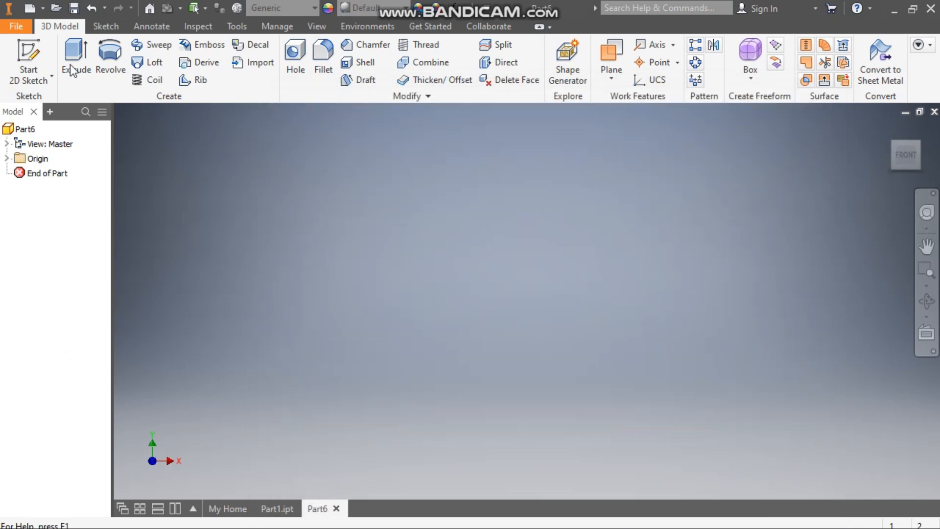
{"action": "left_click", "coordinate": [42, 52]}
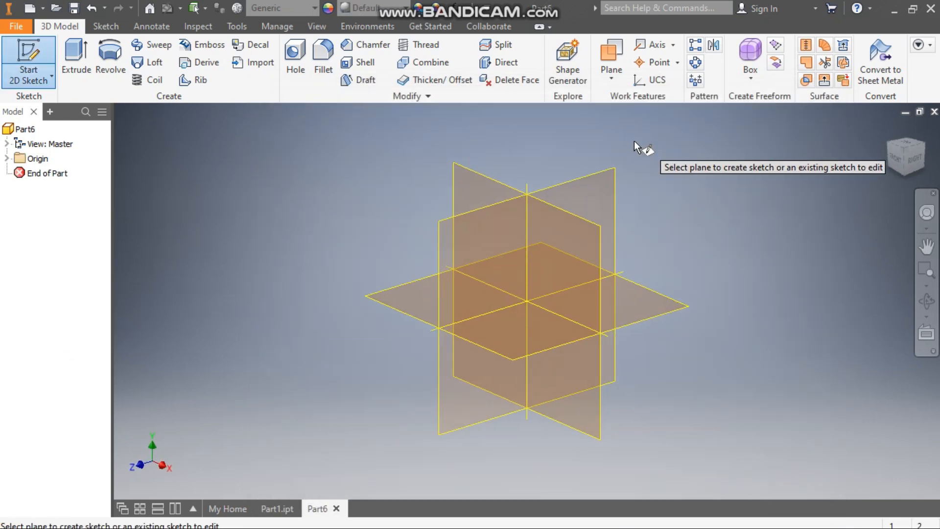
{"action": "left_click", "coordinate": [482, 177]}
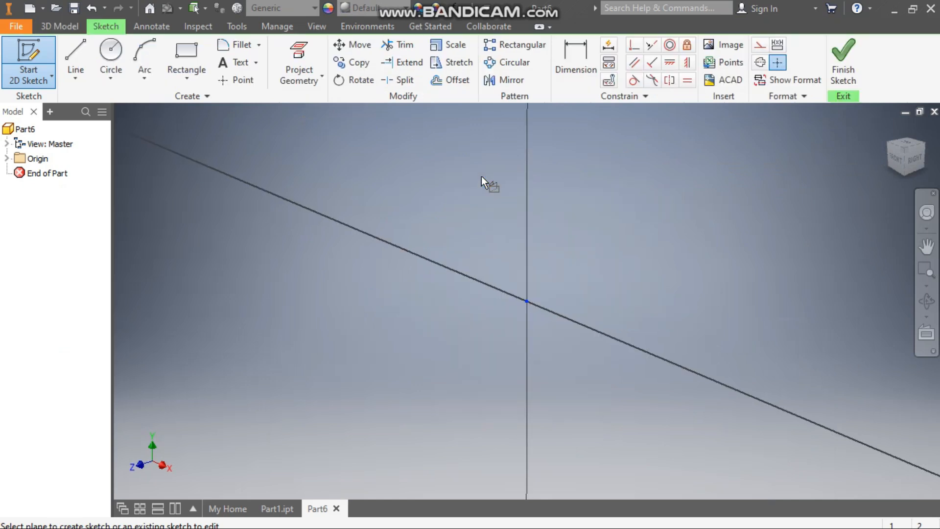
Sketch an open four-line stepped profile from the vertical axis down to the horizontal axis, about 23 mm wide and 15 mm high
{"action": "left_click", "coordinate": [77, 50]}
{"action": "left_click", "coordinate": [527, 128]}
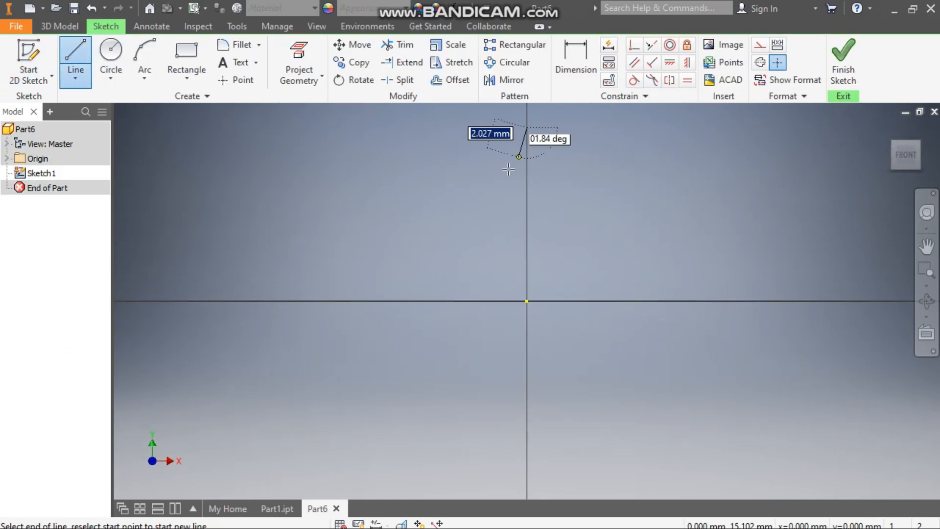
{"action": "left_click", "coordinate": [392, 128]}
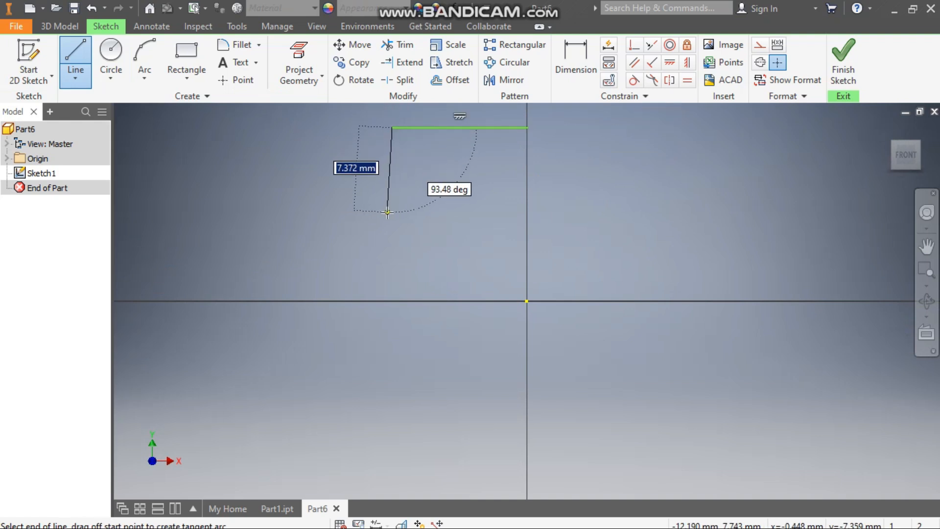
{"action": "left_click", "coordinate": [392, 211]}
{"action": "left_click", "coordinate": [259, 212]}
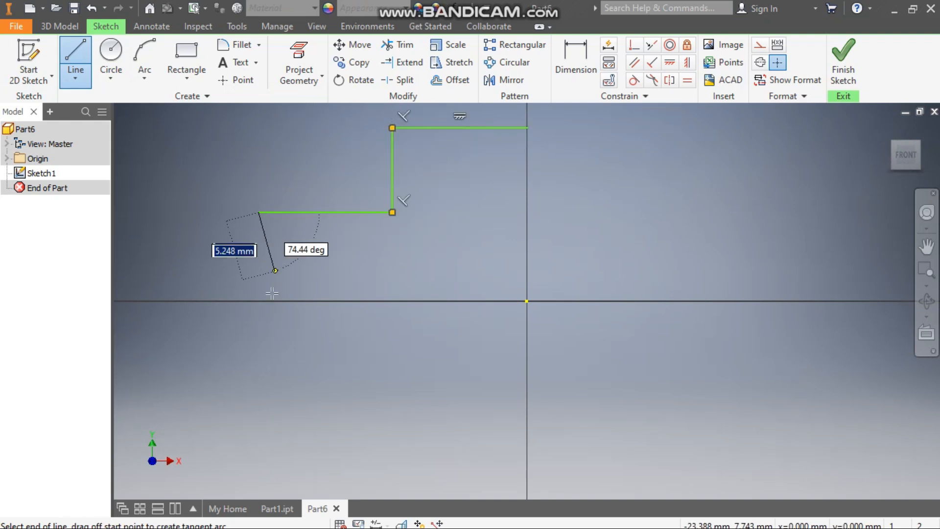
{"action": "left_click", "coordinate": [256, 301]}
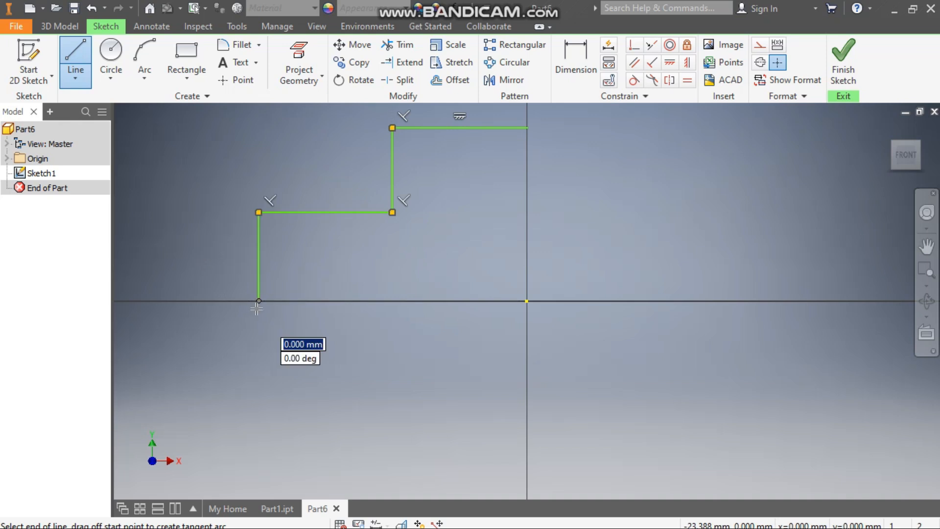
{"action": "key", "text": "Escape"}
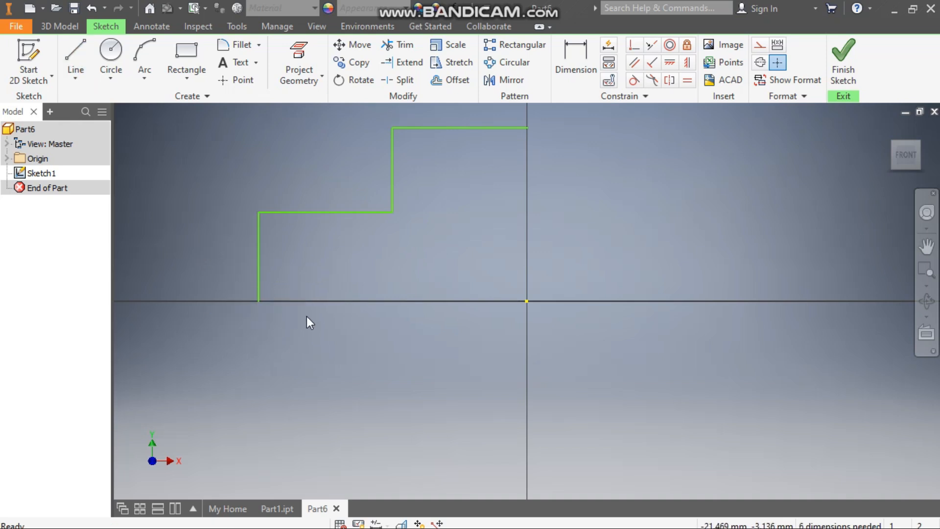
Dimension the profile's upper vertical line to 8 mm and its lower vertical line to 18 mm
{"action": "left_click", "coordinate": [571, 59]}
{"action": "left_click", "coordinate": [391, 160]}
{"action": "left_click", "coordinate": [424, 170]}
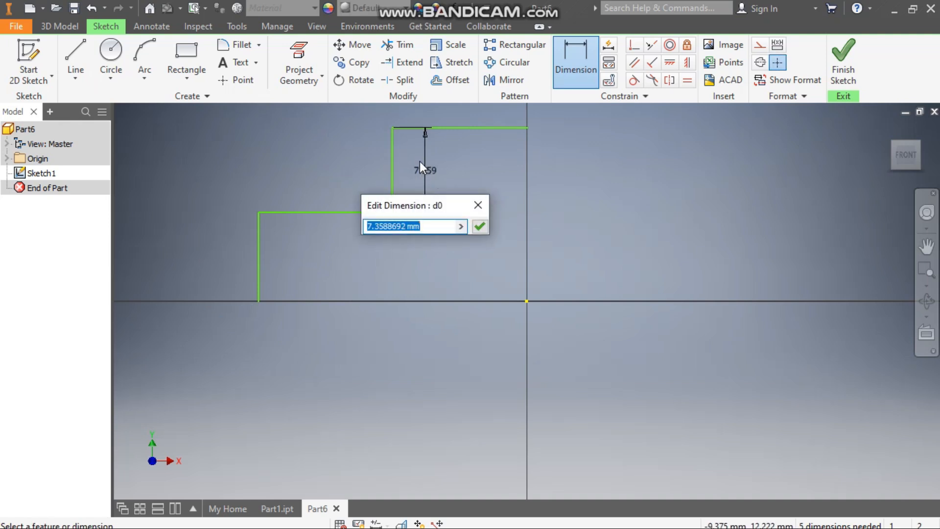
{"action": "type", "text": "8"}
{"action": "key", "text": "Return"}
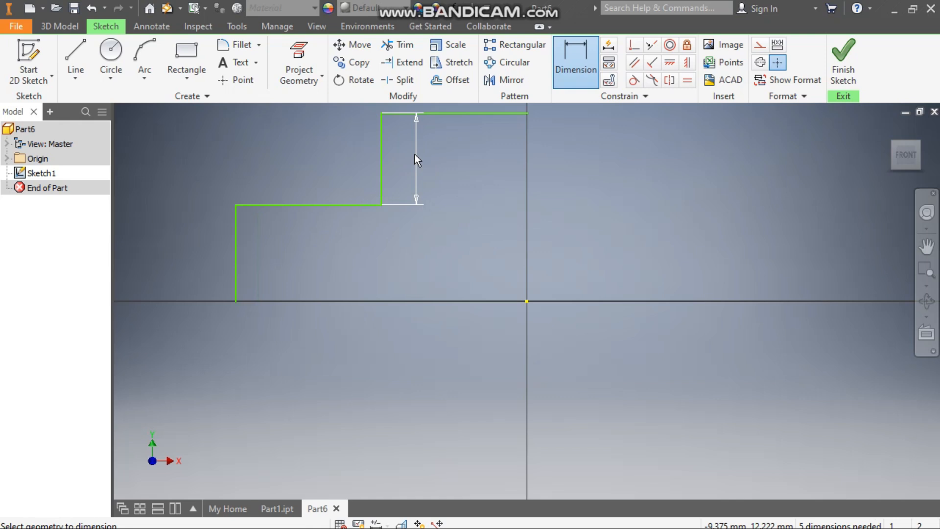
{"action": "left_click", "coordinate": [237, 246]}
{"action": "left_click", "coordinate": [277, 242]}
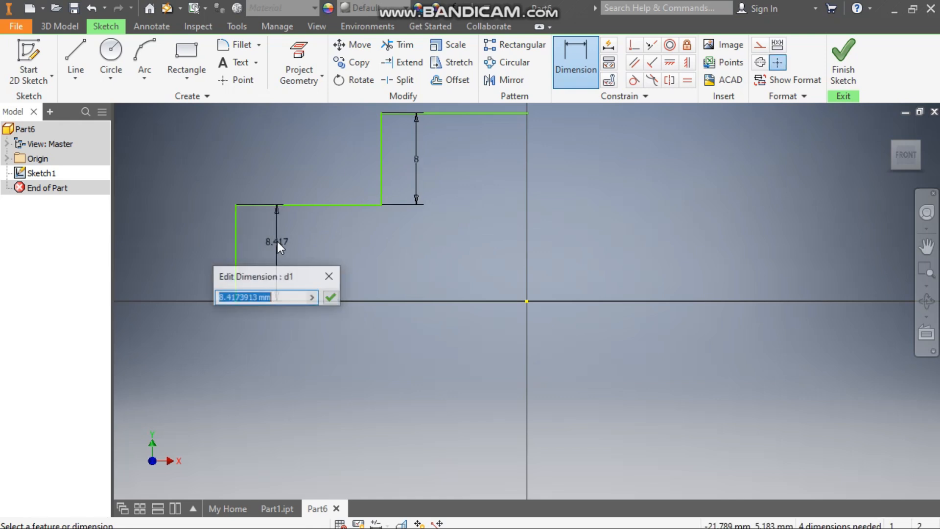
{"action": "type", "text": "18"}
{"action": "key", "text": "Return"}
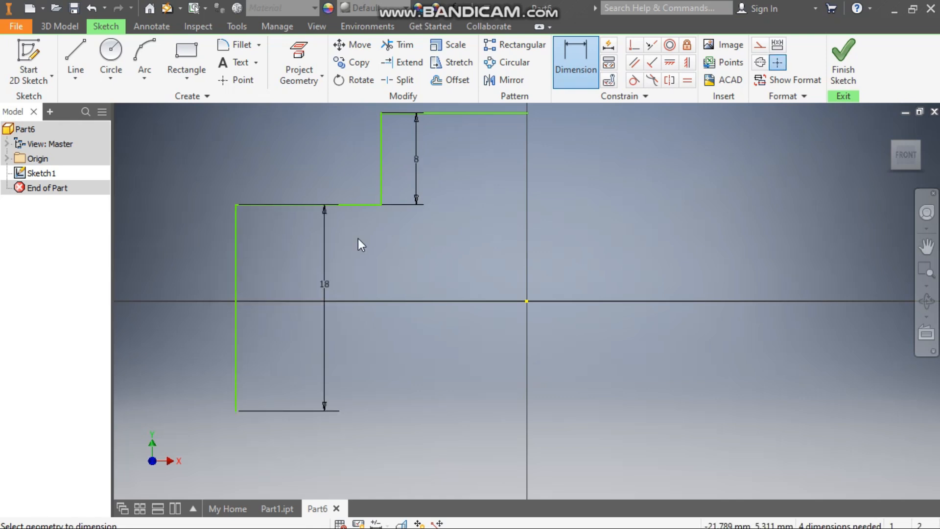
Set the lower vertical line's distance from the origin to 34.5 mm and the top horizontal line's length to 15 mm
{"action": "middle_click_drag", "start_coordinate": [481, 256], "coordinate": [502, 295]}
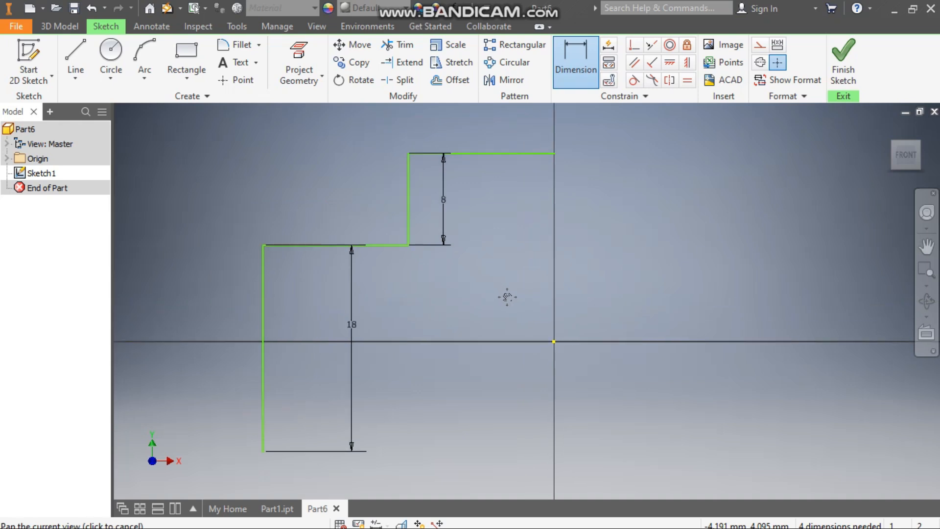
{"action": "left_click", "coordinate": [256, 340]}
{"action": "left_click", "coordinate": [545, 340]}
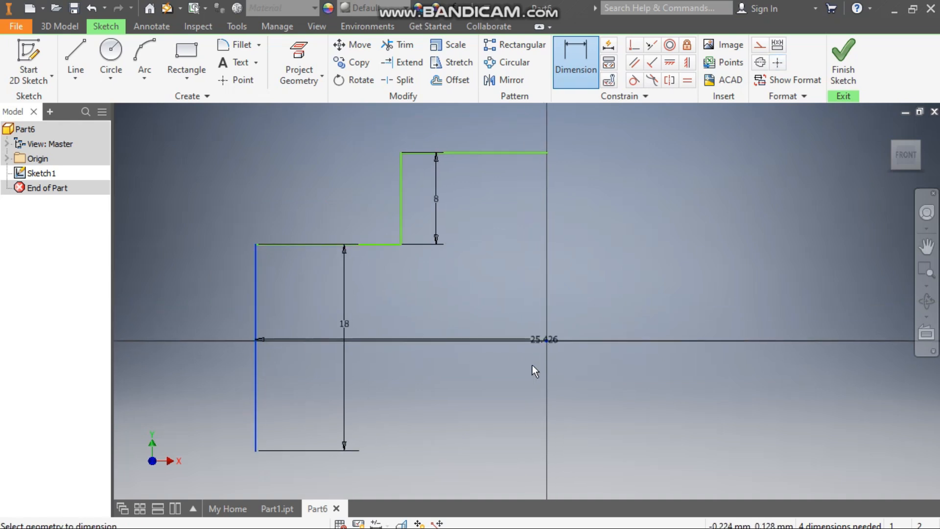
{"action": "left_click", "coordinate": [490, 435]}
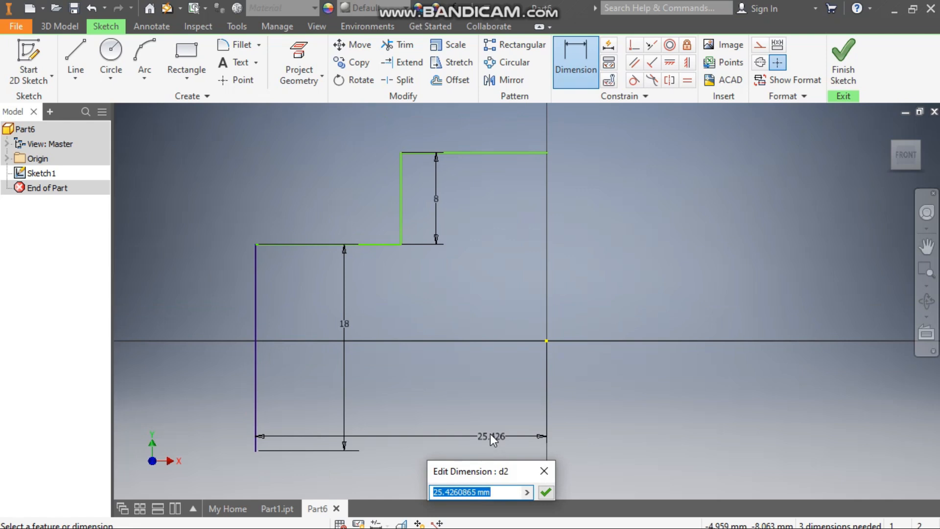
{"action": "type", "text": "34.5"}
{"action": "key", "text": "Return"}
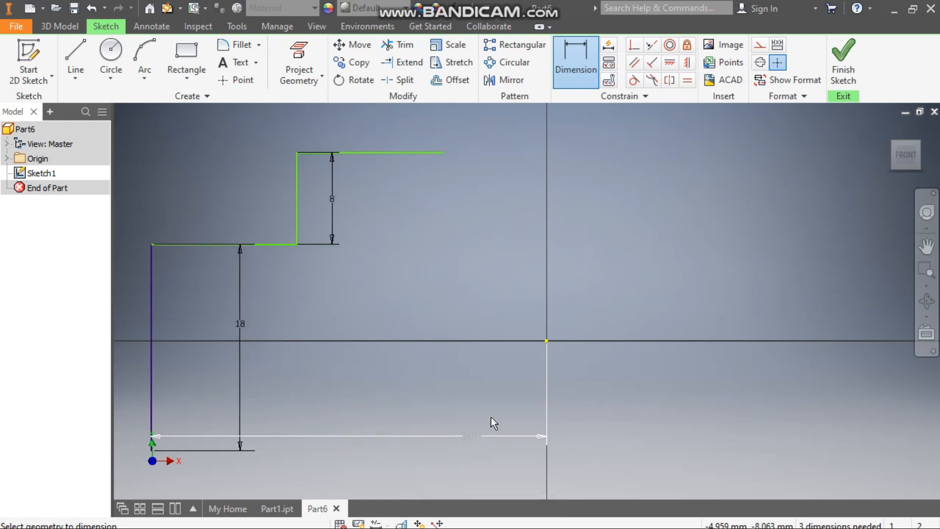
{"action": "left_click", "coordinate": [403, 152]}
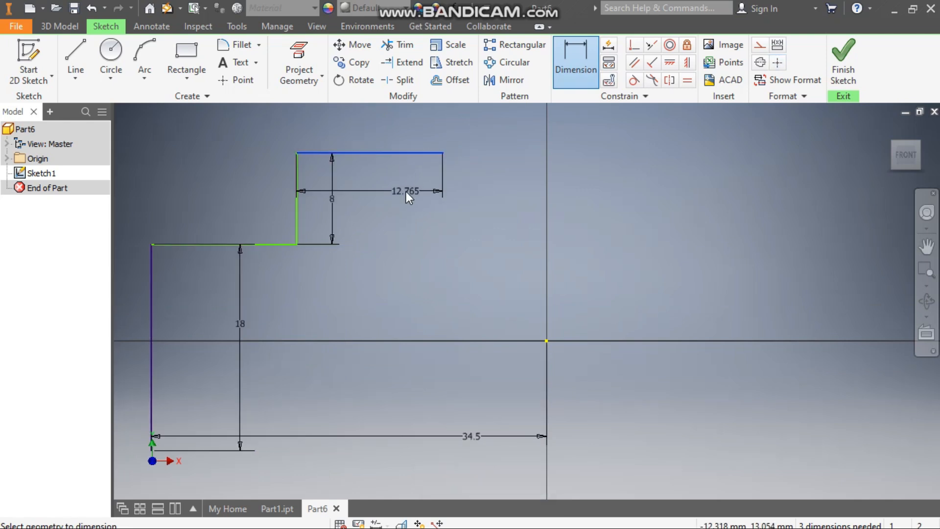
{"action": "left_click", "coordinate": [407, 192]}
{"action": "type", "text": "15"}
{"action": "key", "text": "Return"}
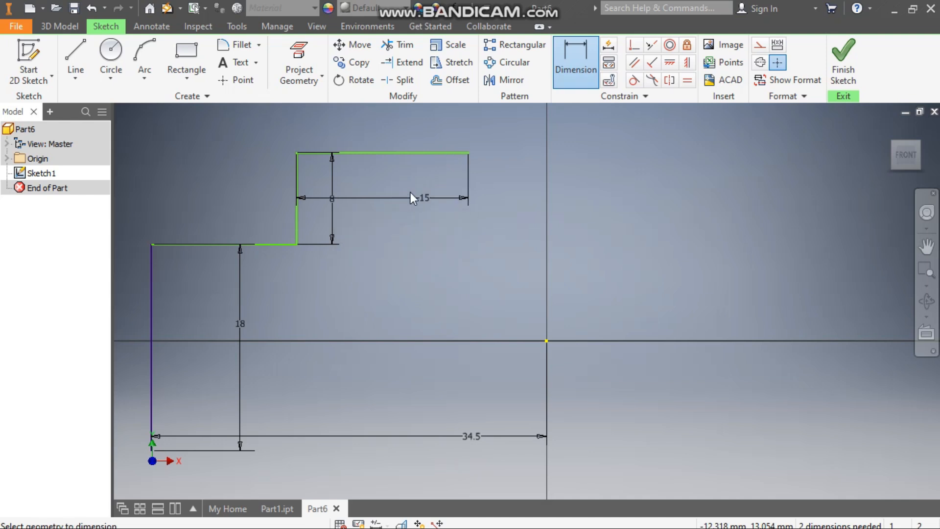
Align the top line's free end vertically and the lower vertical line's bottom end horizontally with the origin
{"action": "left_click", "coordinate": [687, 63]}
{"action": "left_click", "coordinate": [468, 153]}
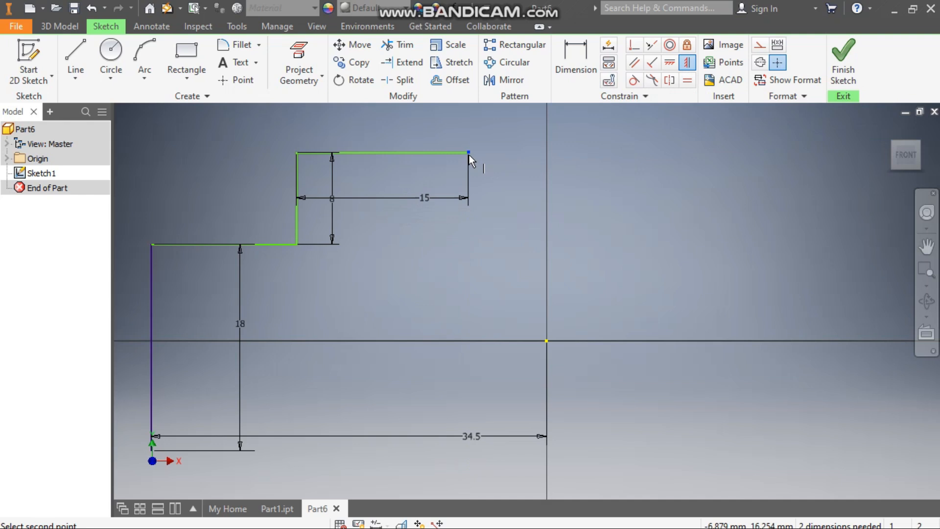
{"action": "left_click", "coordinate": [547, 340]}
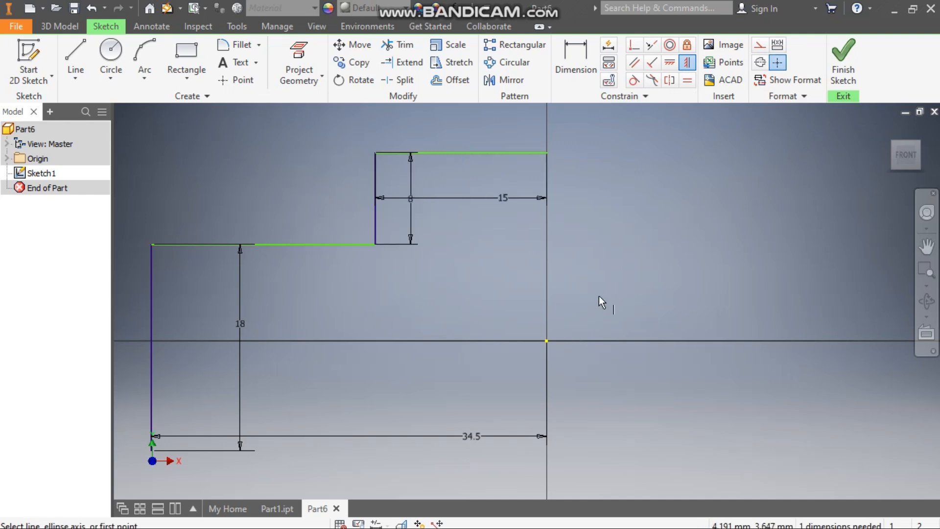
{"action": "left_click", "coordinate": [669, 62]}
{"action": "left_click", "coordinate": [546, 341]}
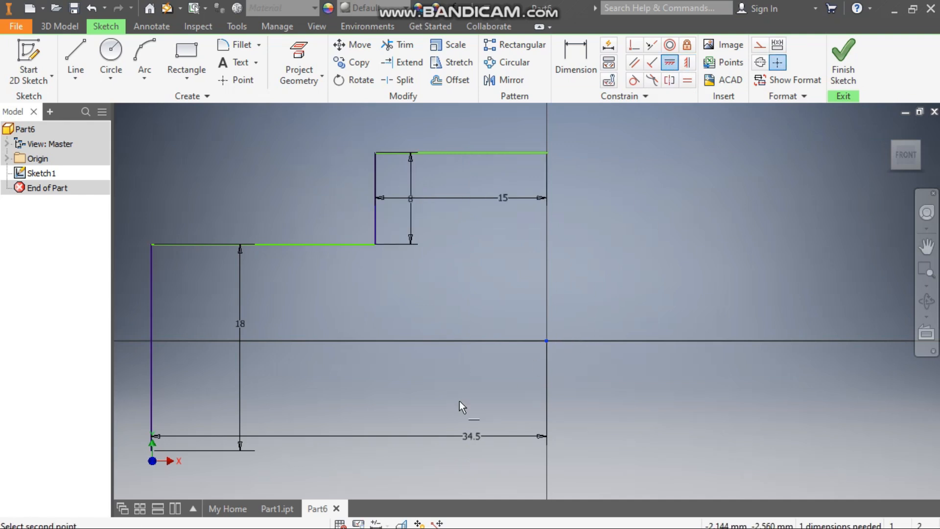
{"action": "left_click", "coordinate": [151, 452]}
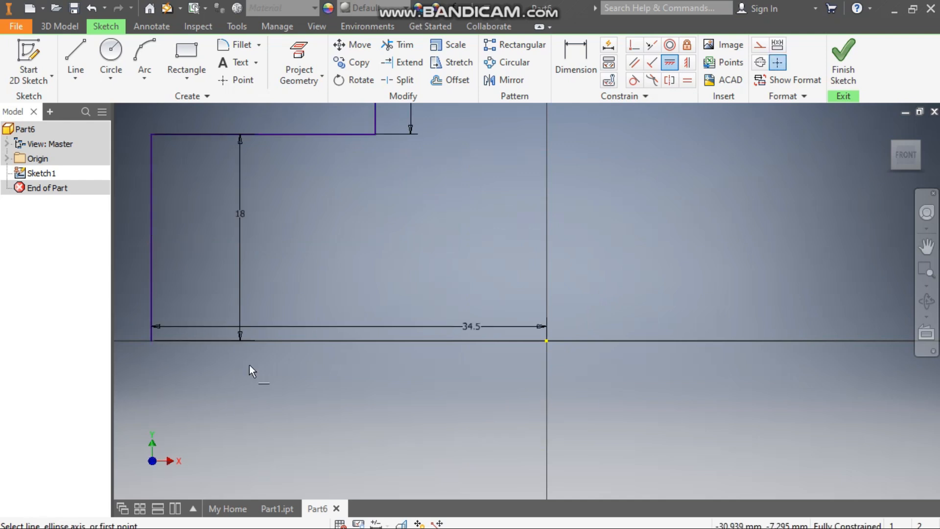
Fillet the outer corner of the profile's upper step with a 5 mm radius
{"action": "scroll", "coordinate": [382, 273], "scroll_direction": "down", "scroll_amount": 2}
{"action": "middle_click_drag", "start_coordinate": [382, 273], "coordinate": [444, 351]}
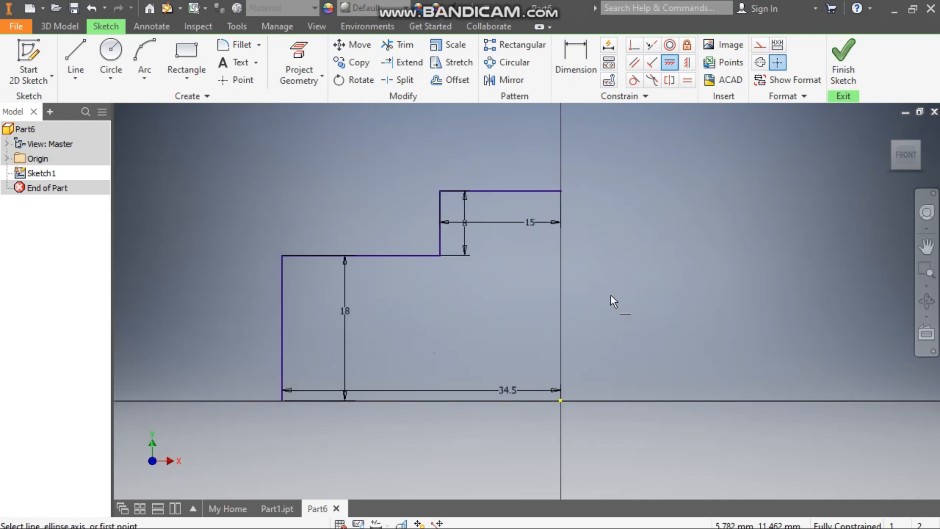
{"action": "left_click", "coordinate": [447, 80]}
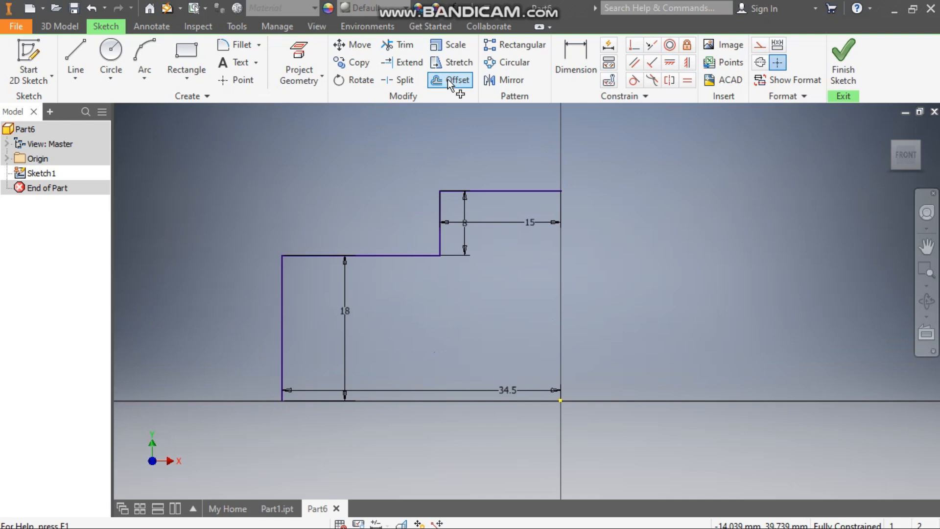
{"action": "left_click", "coordinate": [236, 45]}
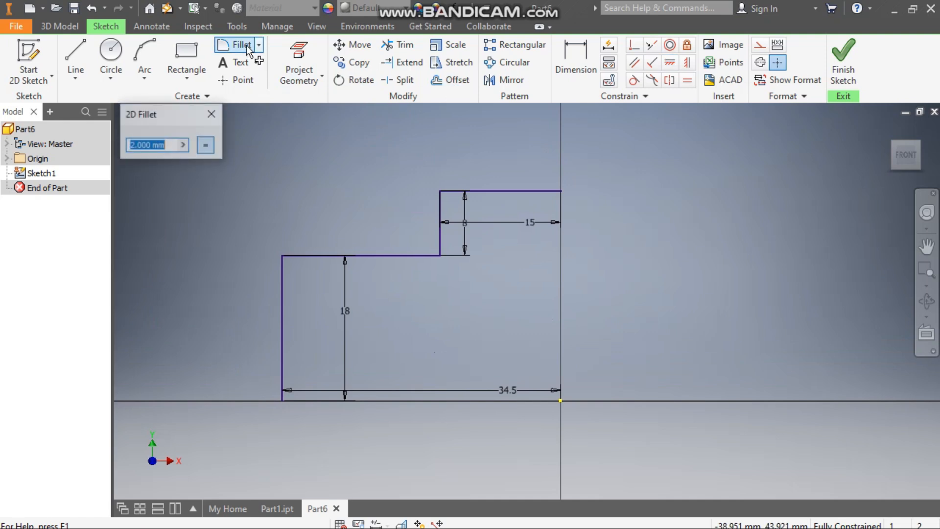
{"action": "type", "text": "5"}
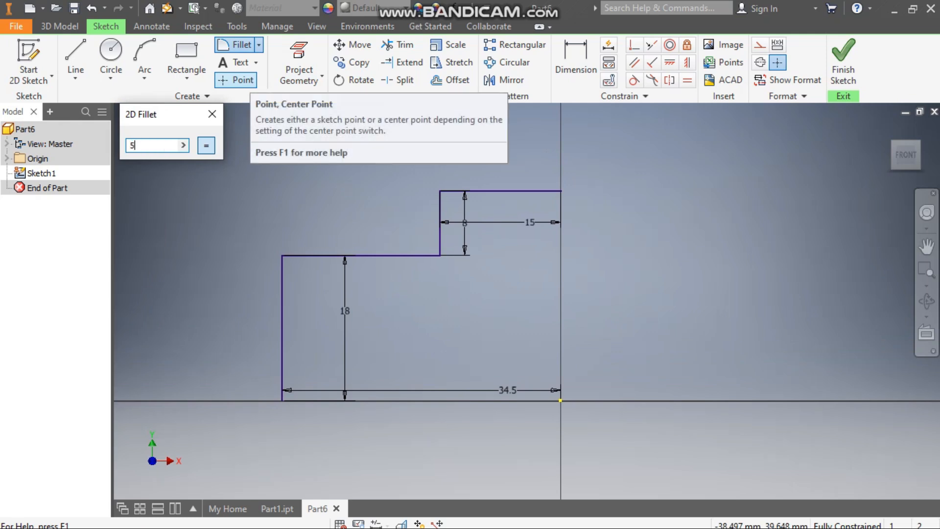
{"action": "left_click", "coordinate": [441, 195]}
{"action": "left_click", "coordinate": [445, 192]}
Fillet the outer corner of the profile's lower step with a 10 mm radius
{"action": "double_click", "coordinate": [129, 145]}
{"action": "type", "text": "10"}
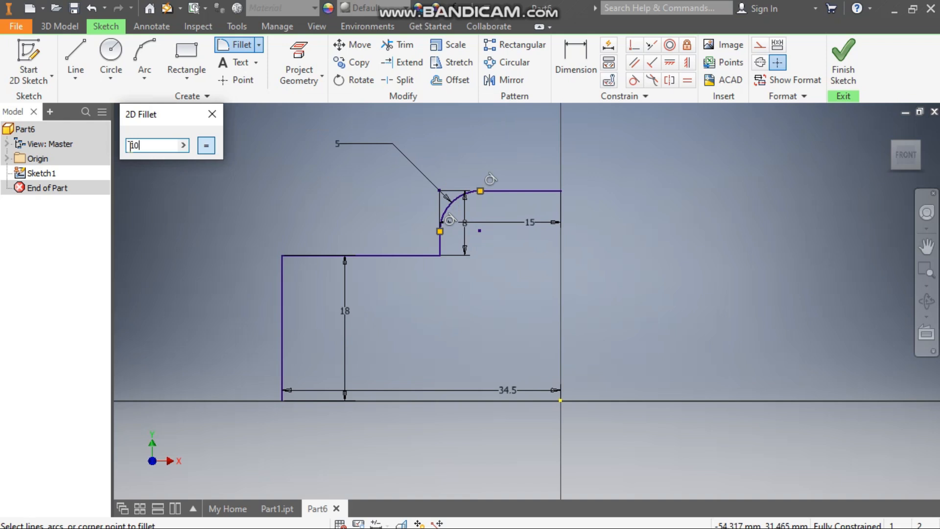
{"action": "left_click", "coordinate": [325, 255]}
{"action": "left_click", "coordinate": [282, 284]}
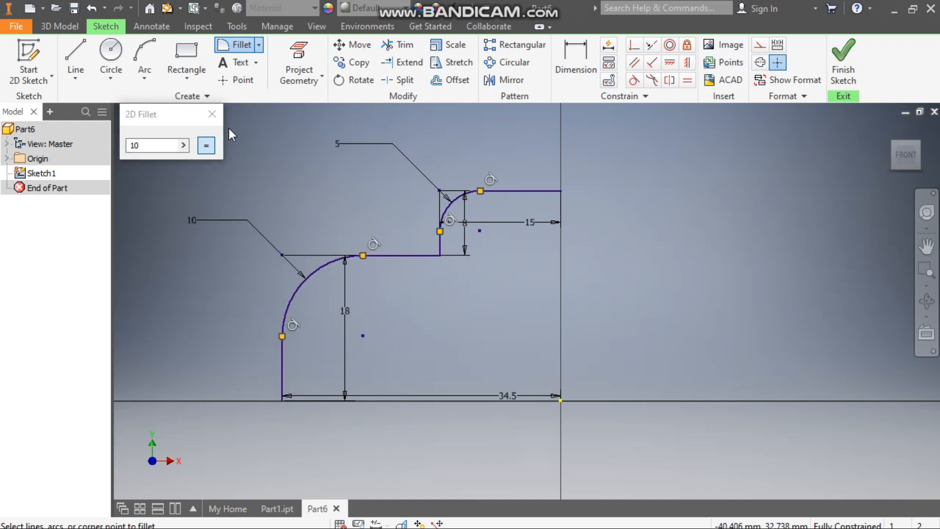
{"action": "left_click", "coordinate": [215, 115]}
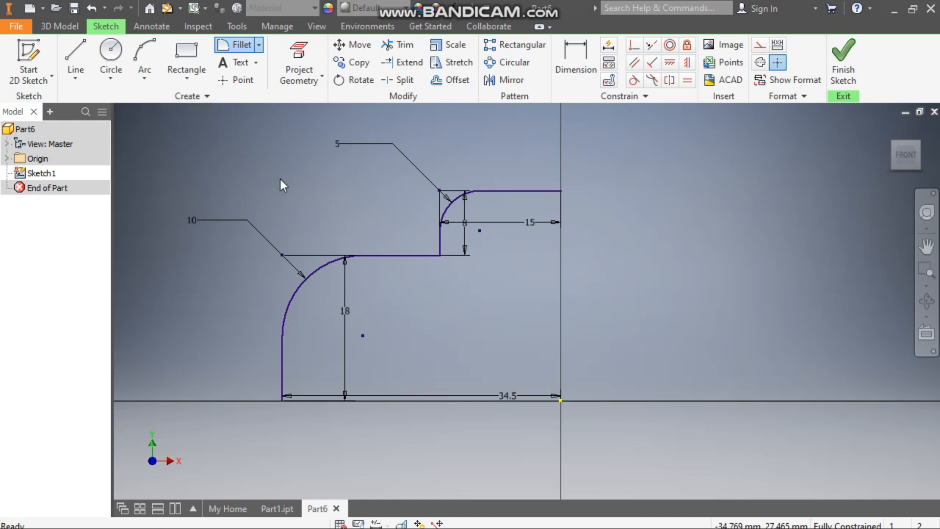
Offset the whole filleted profile inward by 2 mm
{"action": "left_click", "coordinate": [456, 78]}
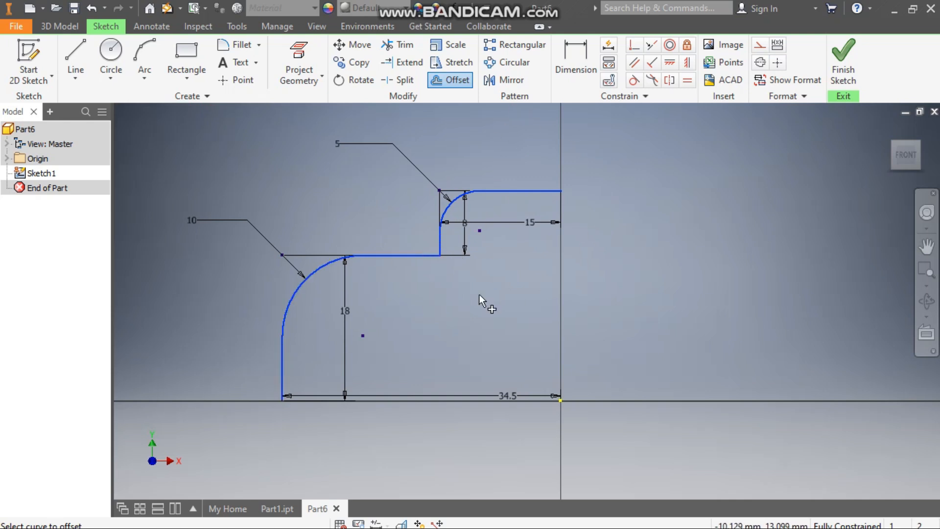
{"action": "left_click", "coordinate": [475, 333]}
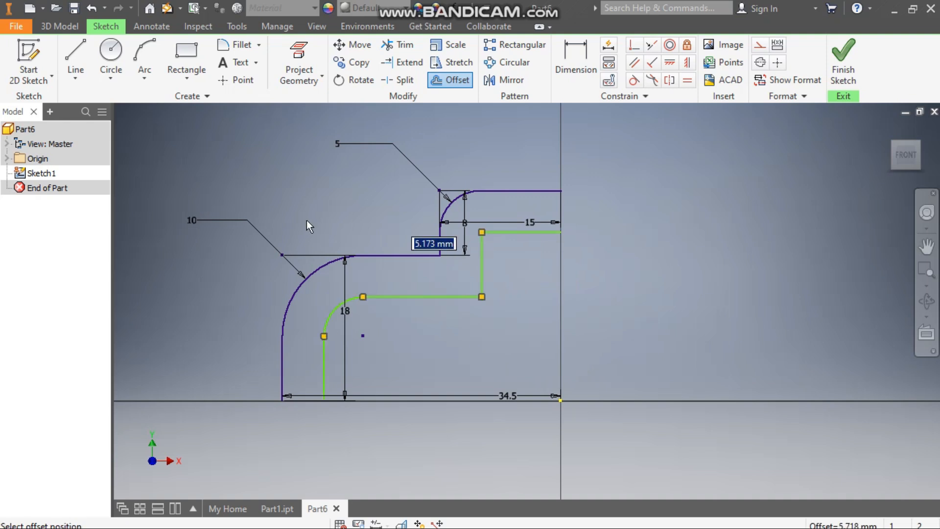
{"action": "type", "text": "2"}
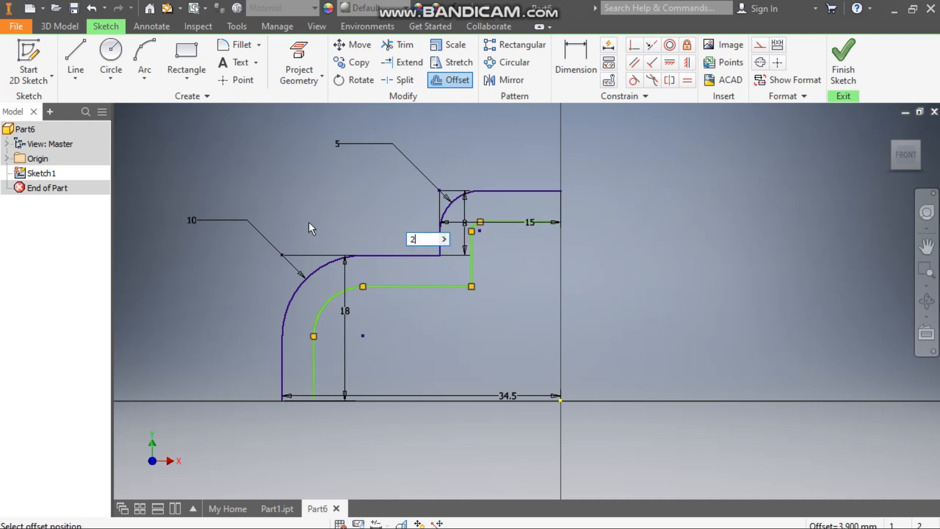
{"action": "key", "text": "Return"}
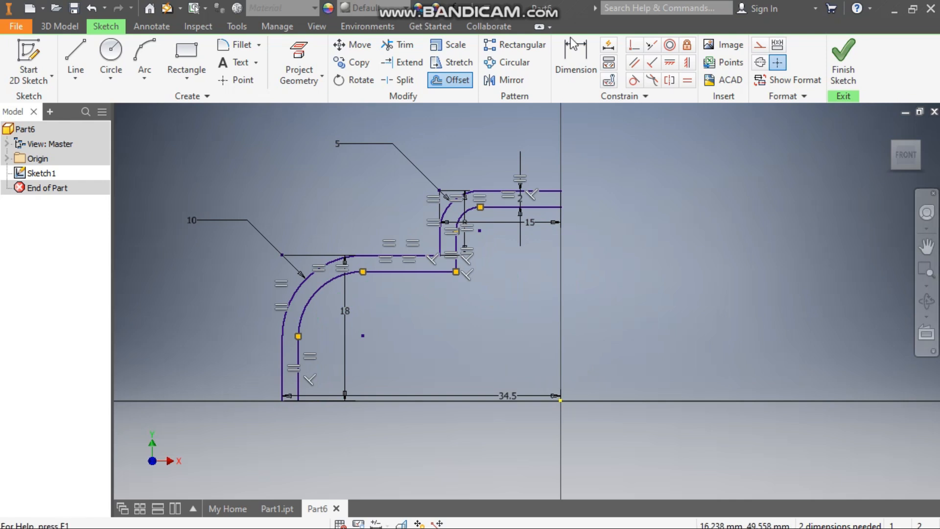
Close the profile with short lines joining the outer and inner offset ends at the axis and at the base
{"action": "left_click", "coordinate": [80, 38]}
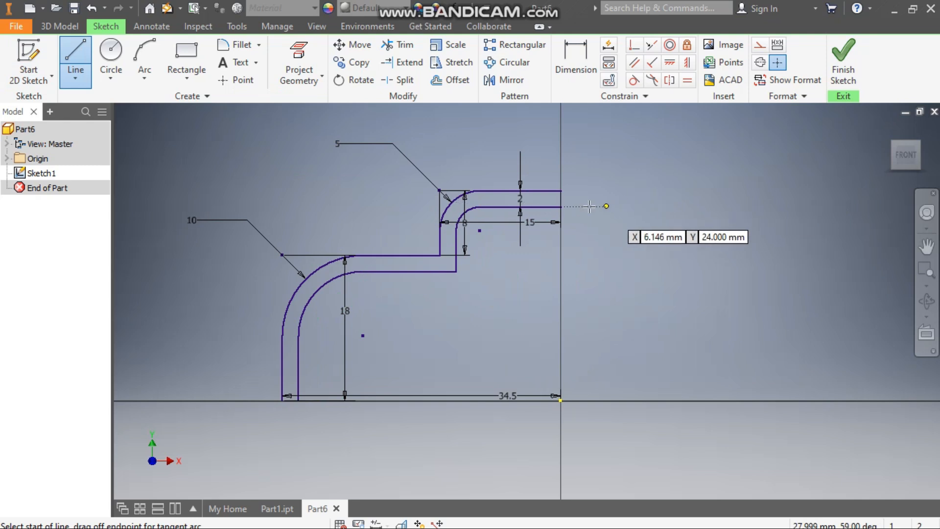
{"action": "left_click", "coordinate": [561, 190]}
{"action": "left_click", "coordinate": [561, 207]}
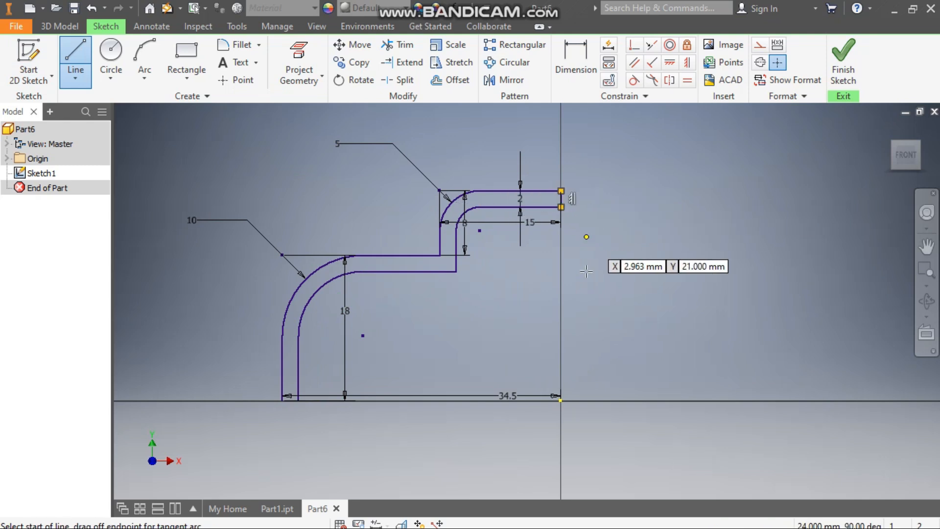
{"action": "left_click", "coordinate": [282, 400]}
{"action": "left_click", "coordinate": [298, 400]}
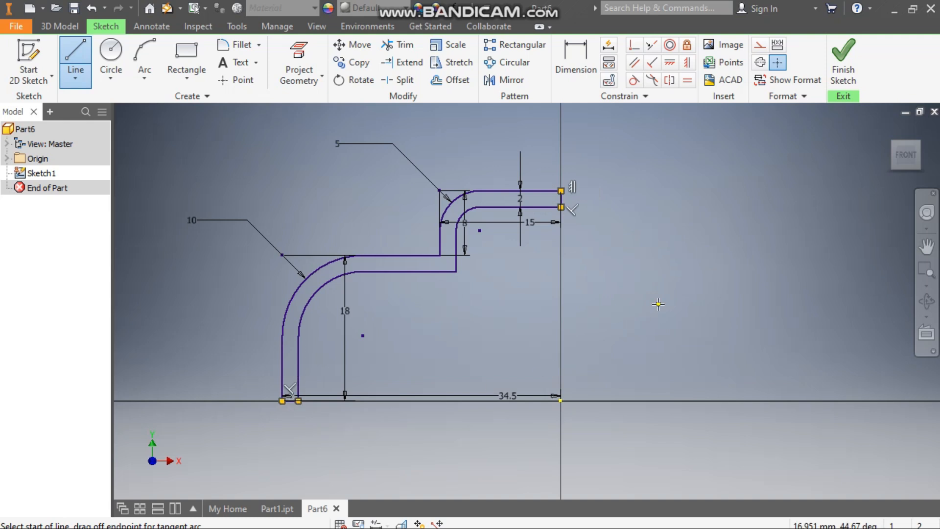
{"action": "key", "text": "Escape"}
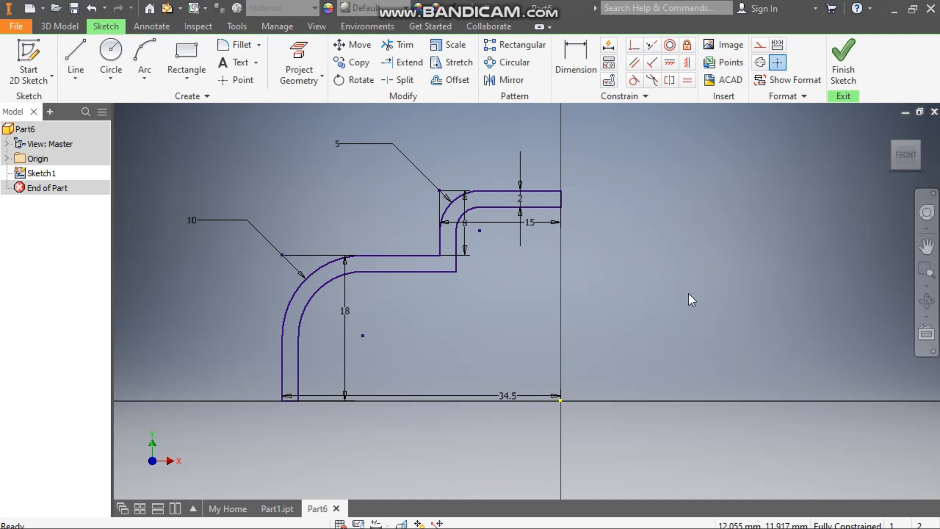
Finish the profile sketch and revolve it fully about the short vertical line at its upper inner end
{"action": "left_click", "coordinate": [848, 55]}
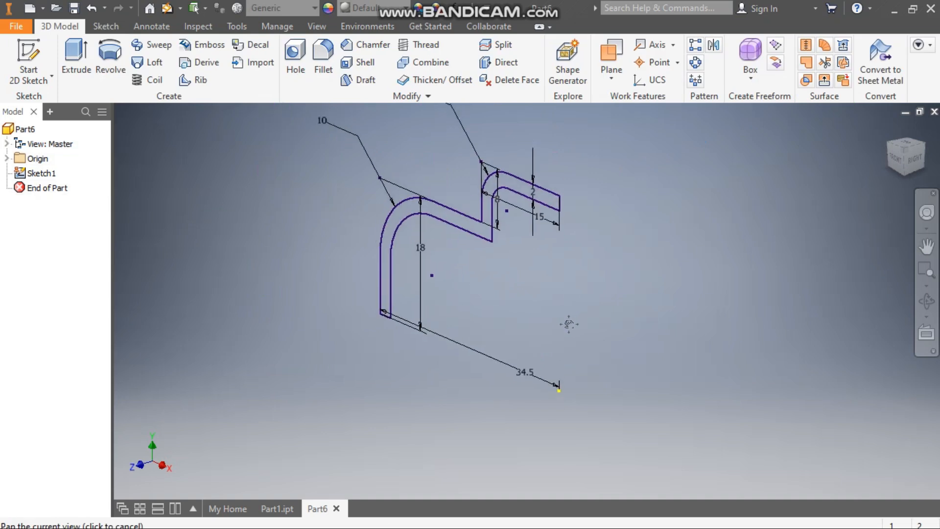
{"action": "left_click", "coordinate": [116, 61]}
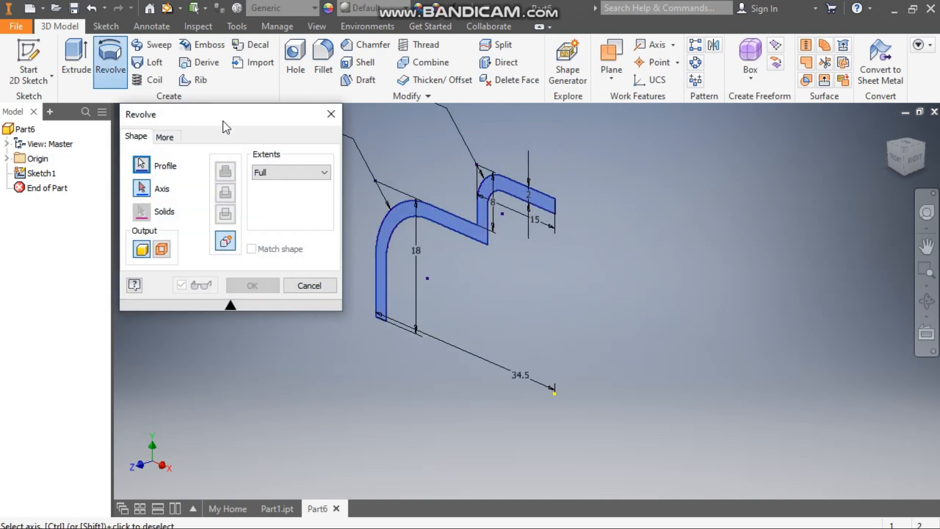
{"action": "left_click", "coordinate": [142, 188]}
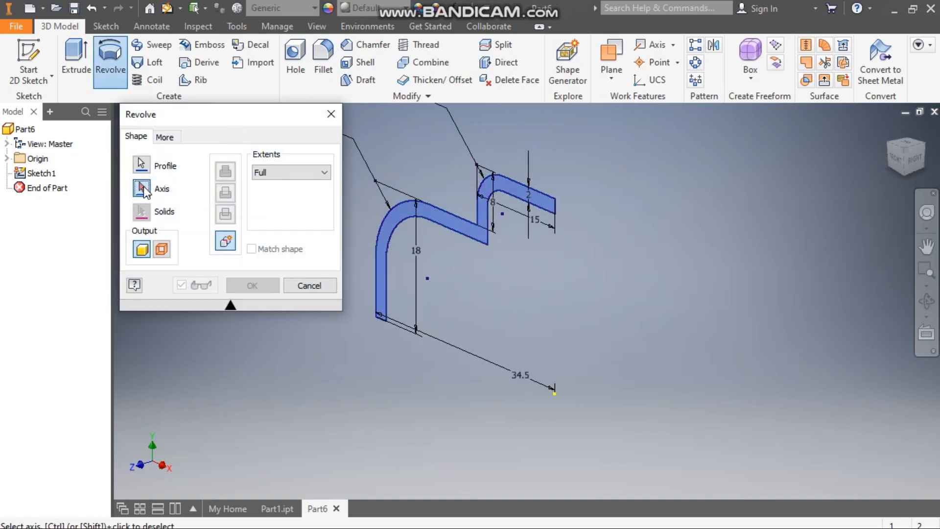
{"action": "left_click", "coordinate": [552, 206]}
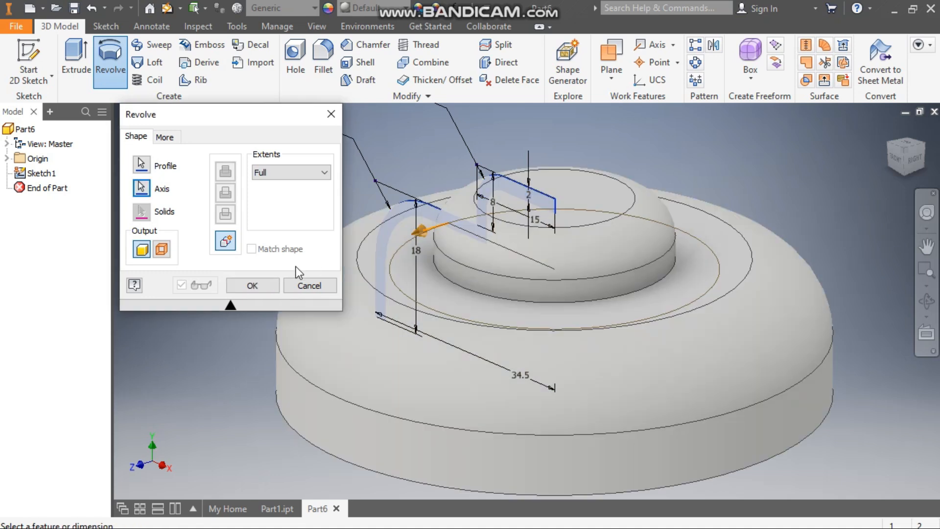
{"action": "left_click", "coordinate": [250, 288]}
{"action": "middle_click_drag", "start_coordinate": [343, 208], "coordinate": [309, 180]}
{"action": "scroll", "coordinate": [351, 218], "scroll_direction": "down", "scroll_amount": 2}
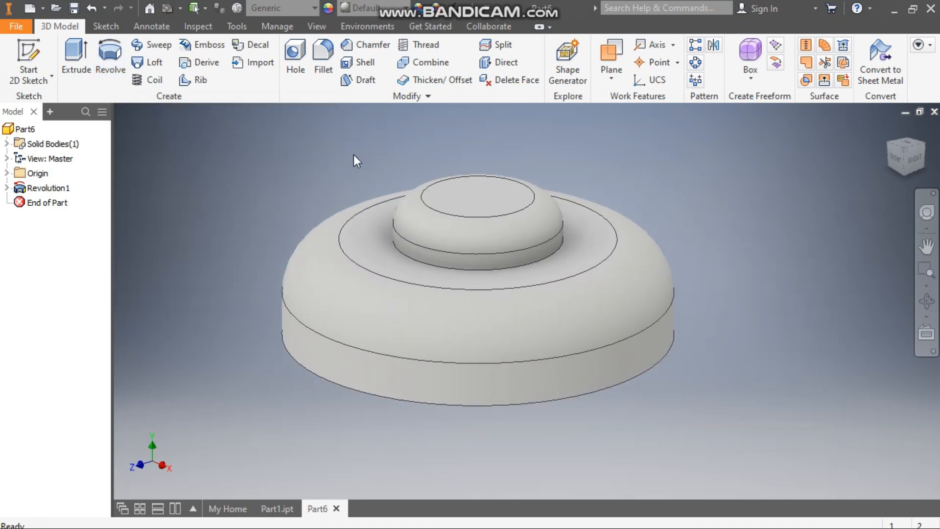
Start a new sketch on the flat ring-shaped face on top of the lower step
{"action": "left_click", "coordinate": [374, 233]}
{"action": "left_click", "coordinate": [483, 223]}
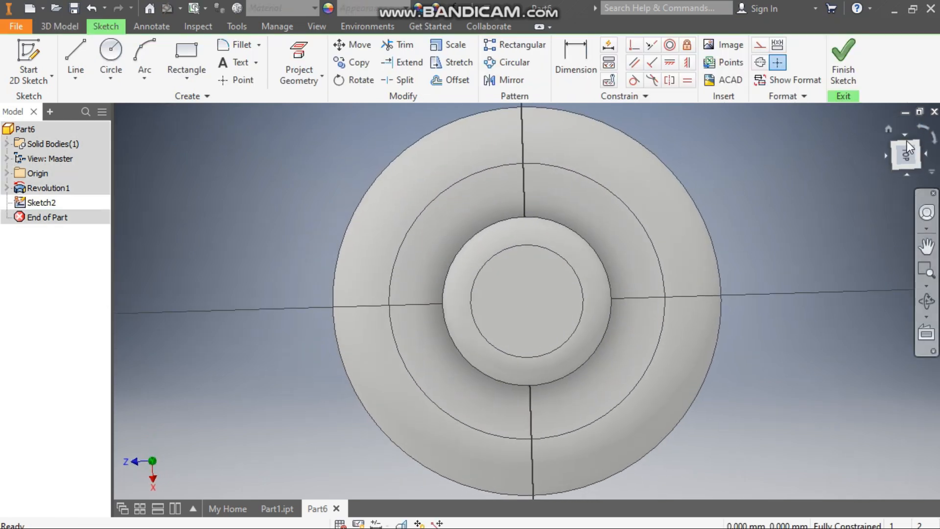
{"action": "scroll", "coordinate": [559, 313], "scroll_direction": "down", "scroll_amount": 3}
{"action": "middle_click_drag", "start_coordinate": [558, 313], "coordinate": [517, 322]}
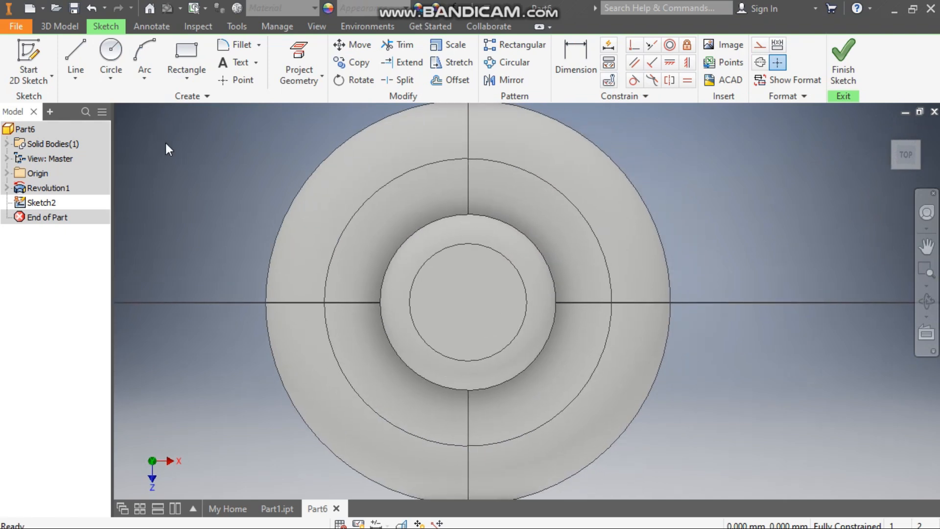
Sketch a center point arc slot around the origin, behind the raised step, with an outer radius of about 23 mm
{"action": "left_click", "coordinate": [153, 82]}
{"action": "left_click", "coordinate": [184, 79]}
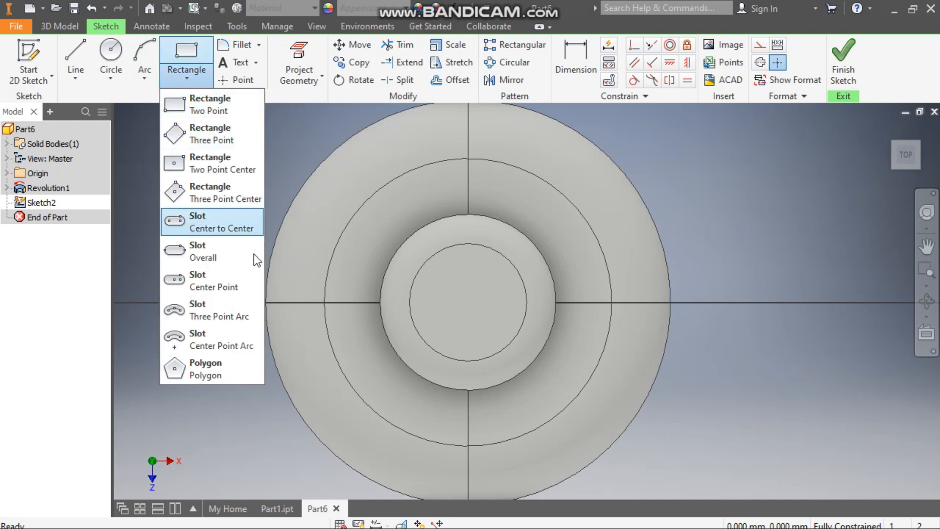
{"action": "left_click", "coordinate": [213, 339]}
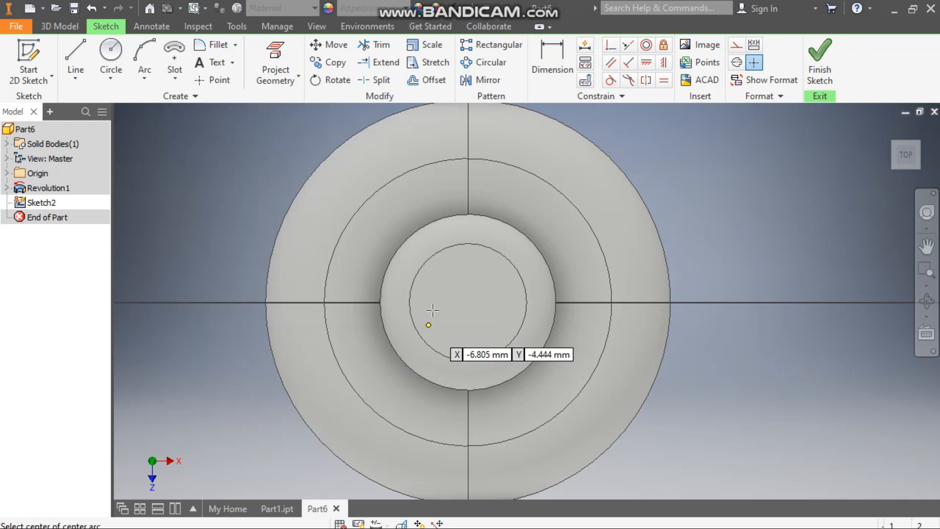
{"action": "left_click", "coordinate": [468, 302]}
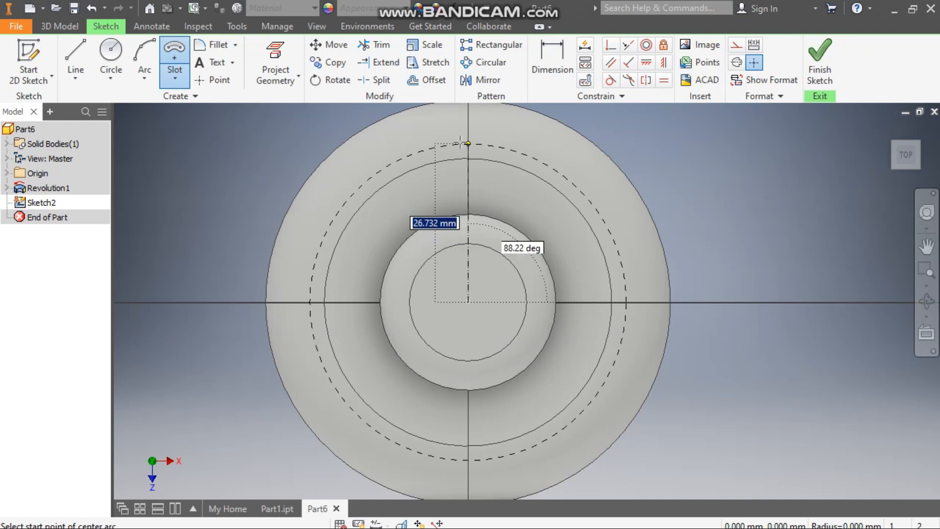
{"action": "left_click", "coordinate": [400, 200]}
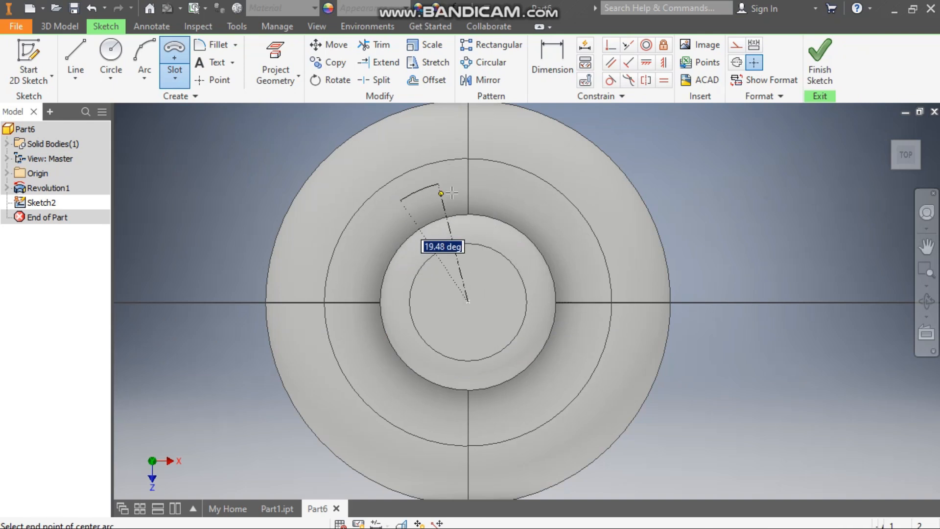
{"action": "left_click", "coordinate": [526, 200]}
{"action": "left_click", "coordinate": [532, 210]}
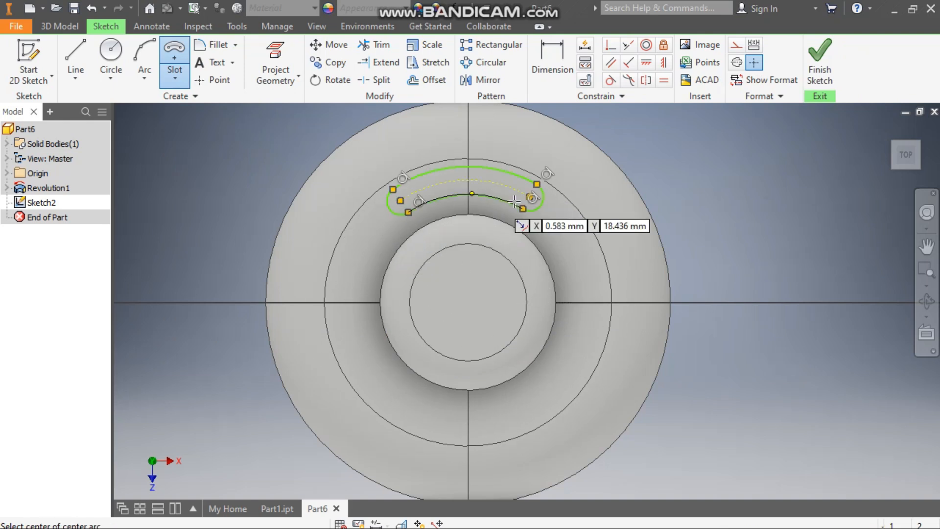
Dimension the slot's outer arc to a 22.5 mm radius and its inner arc to a 17.5 mm radius
{"action": "left_click", "coordinate": [553, 61]}
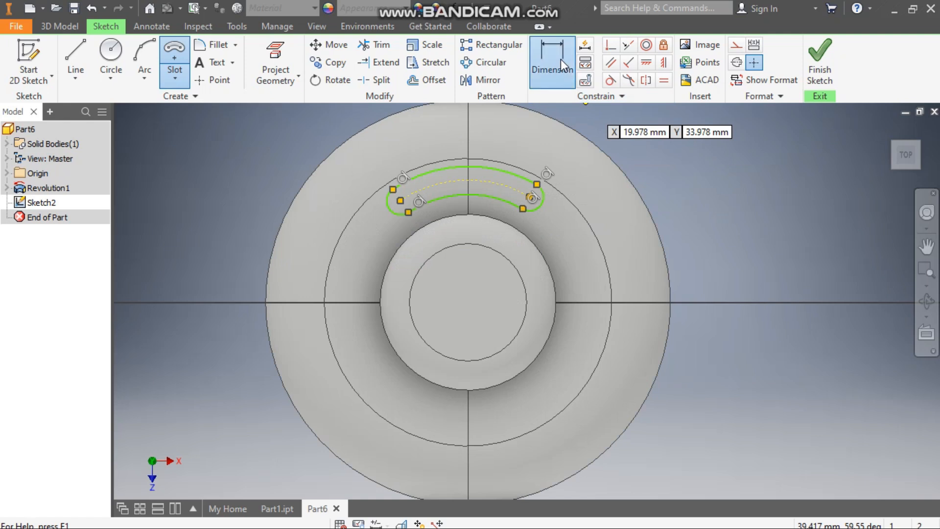
{"action": "left_click", "coordinate": [480, 167]}
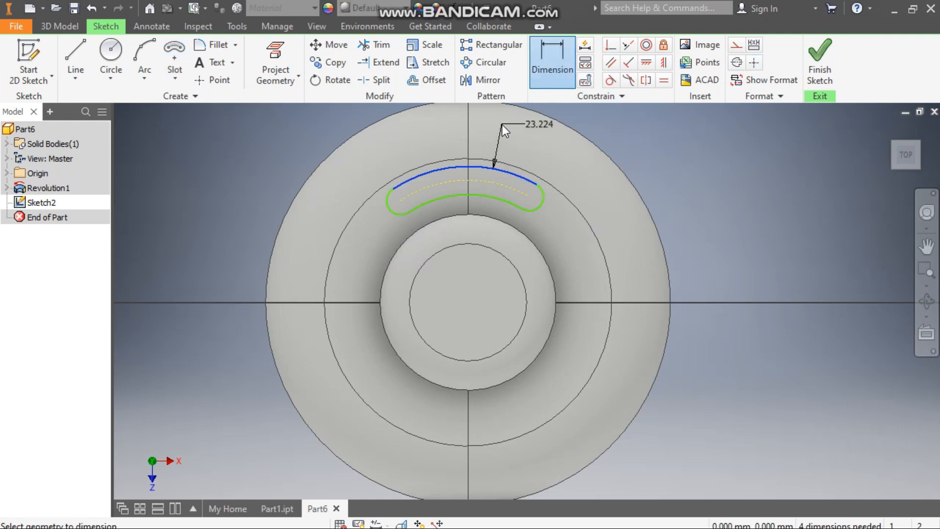
{"action": "left_click", "coordinate": [501, 124]}
{"action": "type", "text": "22.5"}
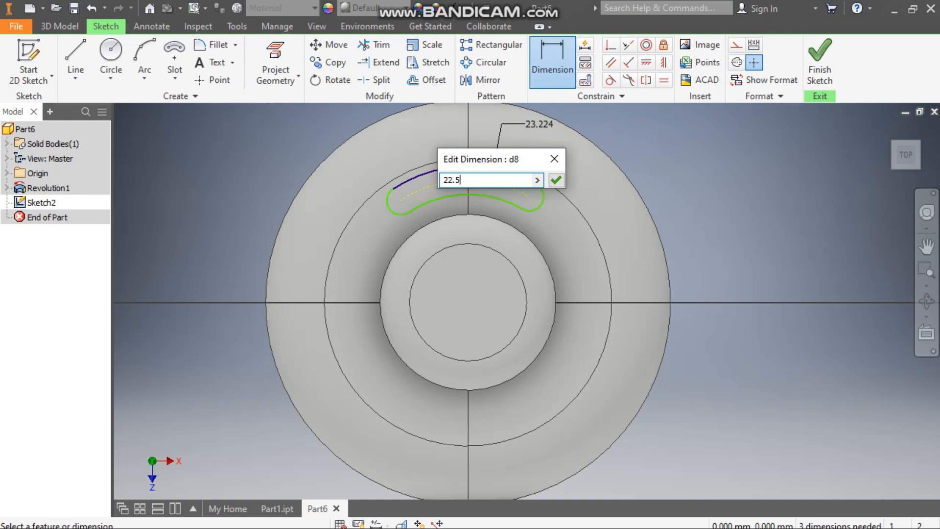
{"action": "key", "text": "Return"}
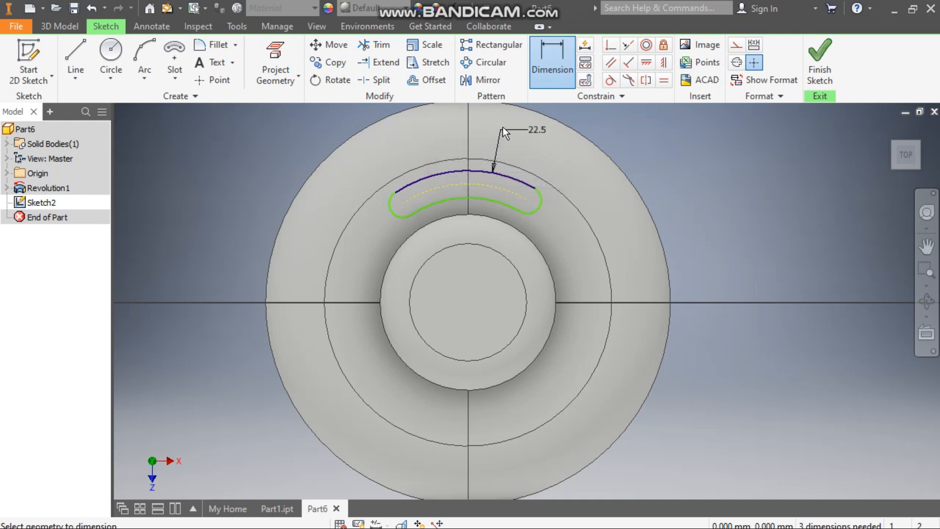
{"action": "left_click", "coordinate": [490, 204]}
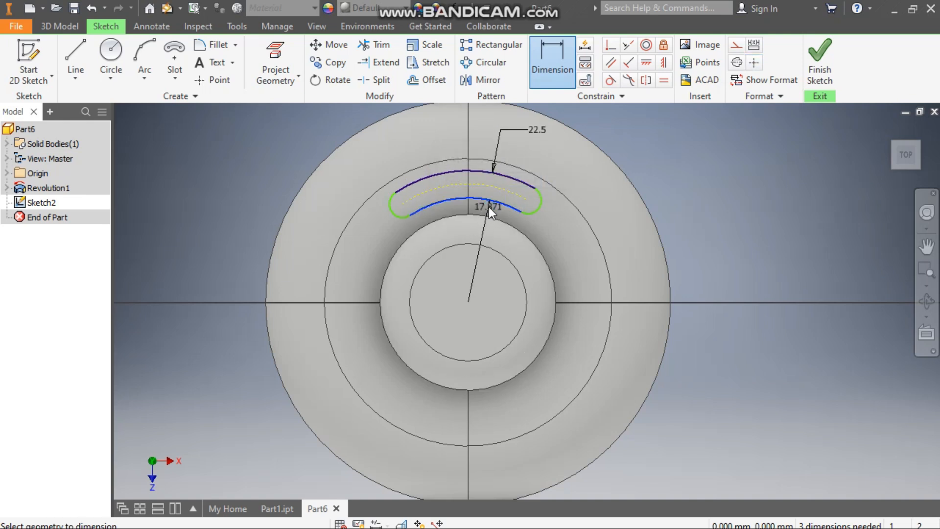
{"action": "left_click", "coordinate": [488, 207]}
{"action": "type", "text": "17.5"}
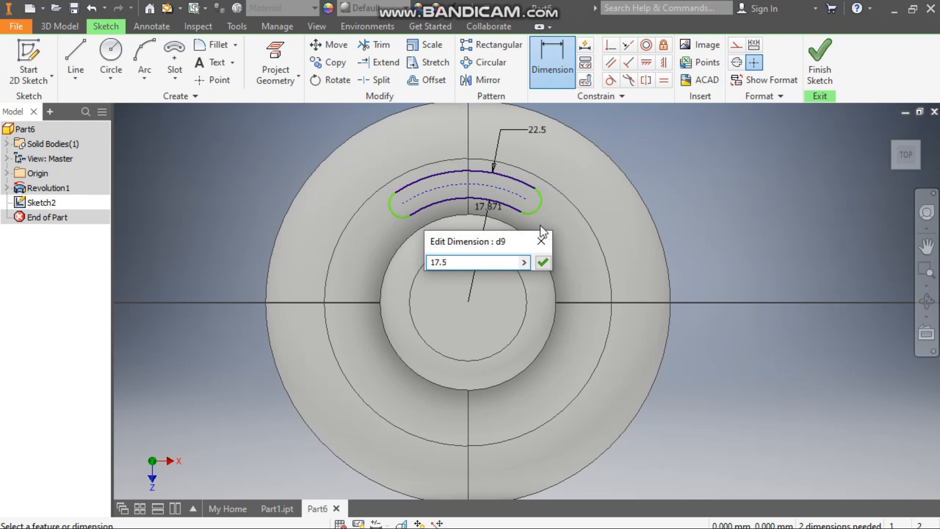
{"action": "key", "text": "Return"}
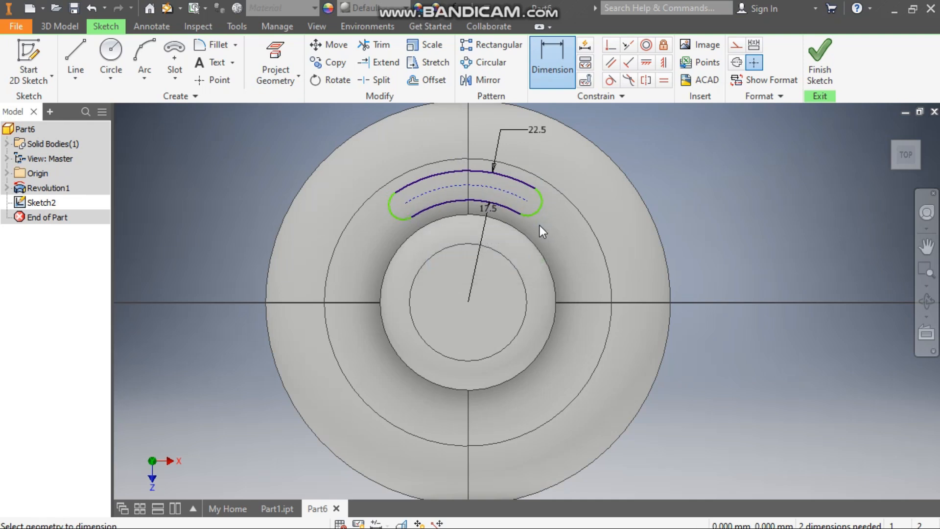
{"action": "left_click", "coordinate": [544, 206]}
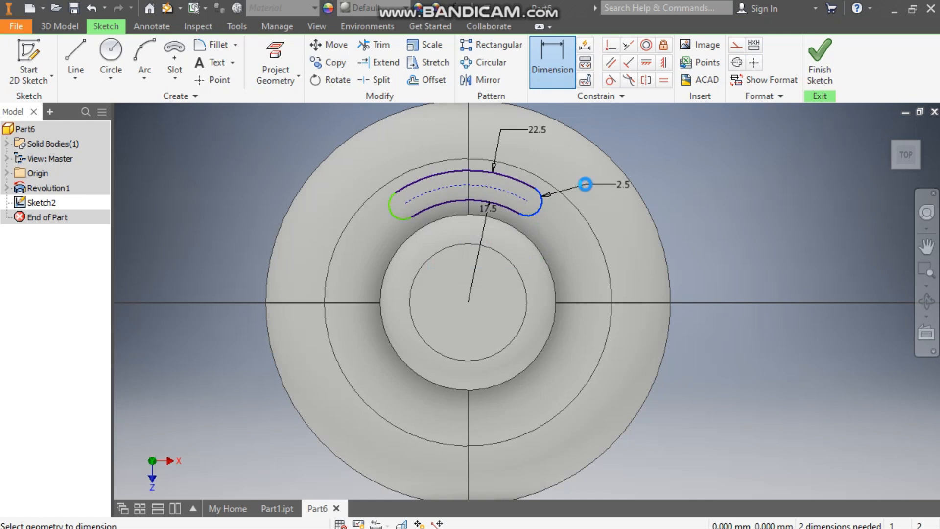
{"action": "left_click", "coordinate": [585, 192]}
{"action": "left_click", "coordinate": [245, 133]}
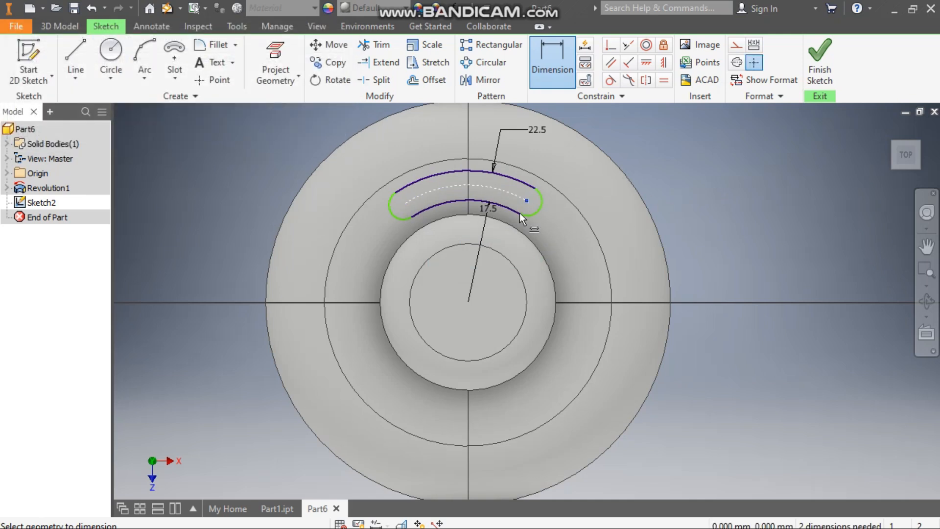
Dimension the horizontal distance between the slot's two end centers as 16 mm
{"action": "left_click", "coordinate": [407, 202]}
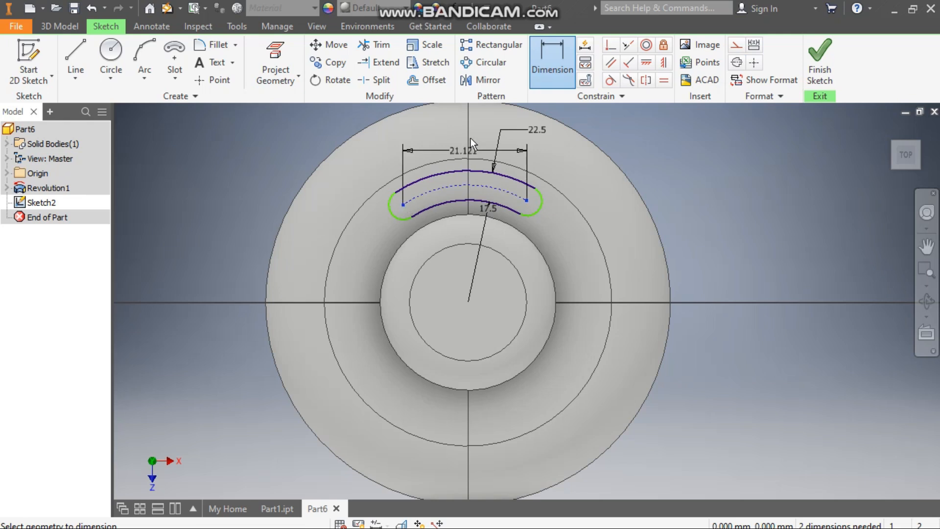
{"action": "left_click", "coordinate": [476, 124]}
{"action": "type", "text": "16"}
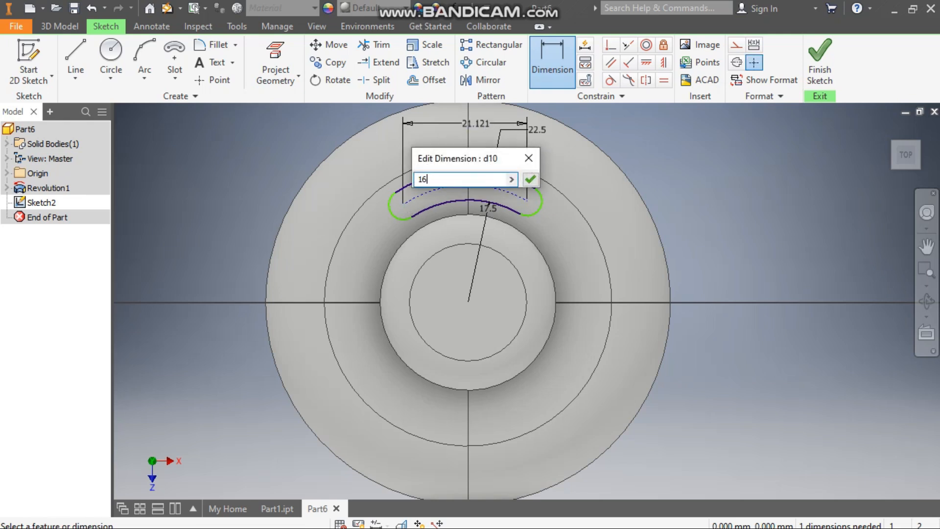
{"action": "key", "text": "Return"}
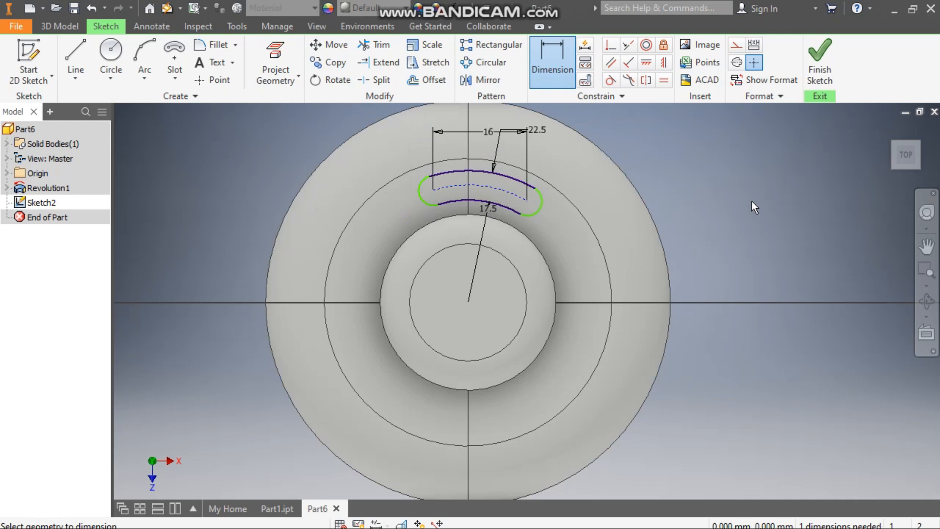
Align the midpoint of the slot's centerline arc vertically with the origin
{"action": "left_click", "coordinate": [664, 63]}
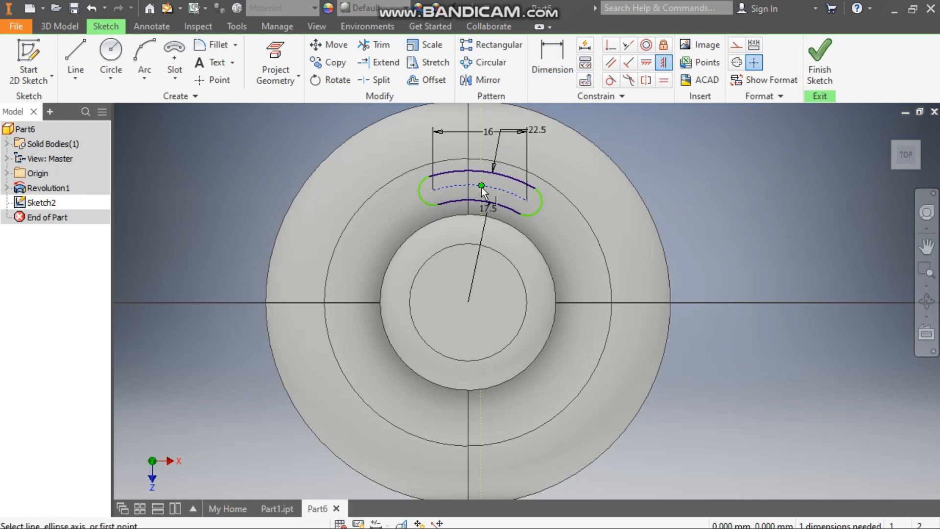
{"action": "left_click", "coordinate": [481, 187]}
{"action": "left_click", "coordinate": [469, 303]}
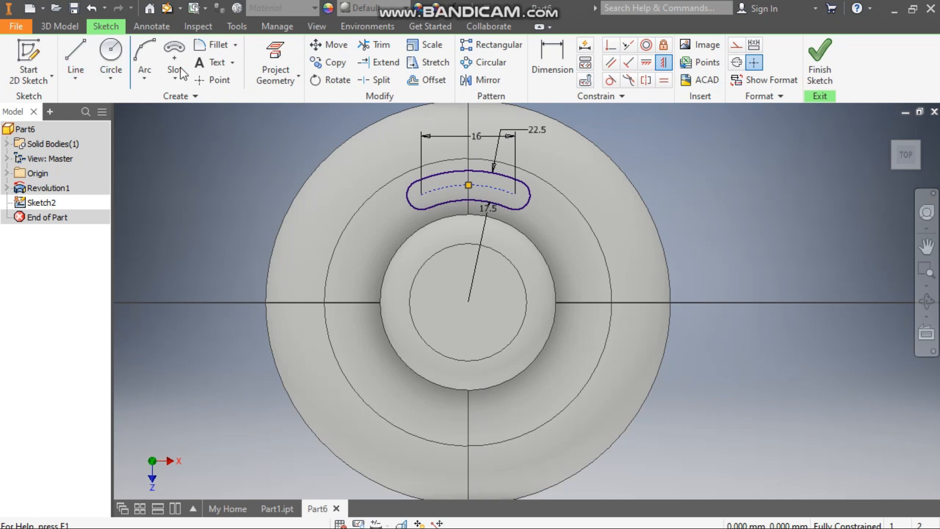
Circular-pattern the arc slot around the origin with 5 instances over 360 degrees
{"action": "left_click", "coordinate": [492, 63]}
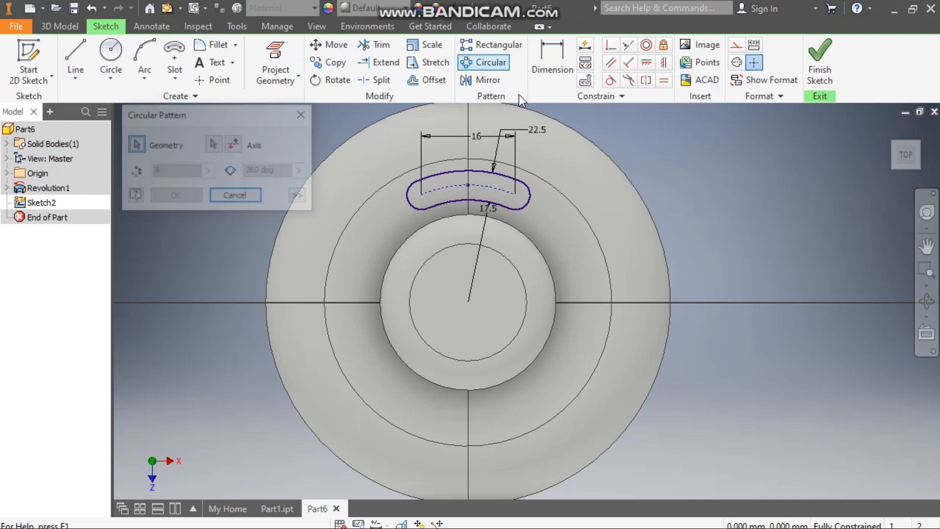
{"action": "left_click_drag", "start_coordinate": [559, 141], "coordinate": [370, 220]}
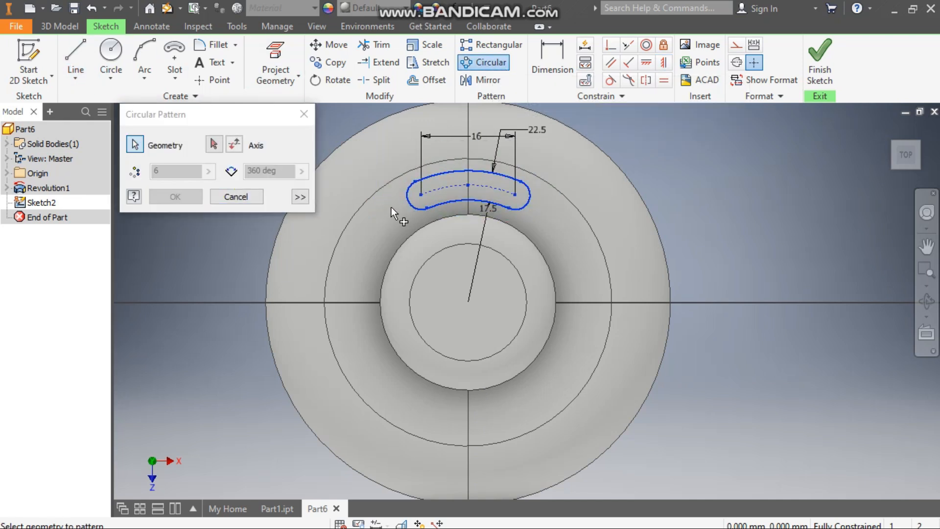
{"action": "left_click", "coordinate": [213, 144]}
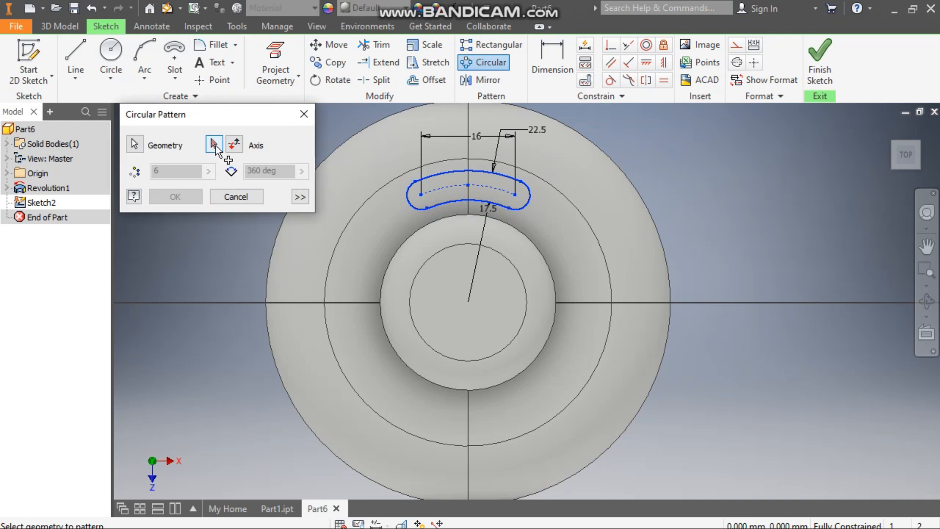
{"action": "left_click", "coordinate": [469, 304]}
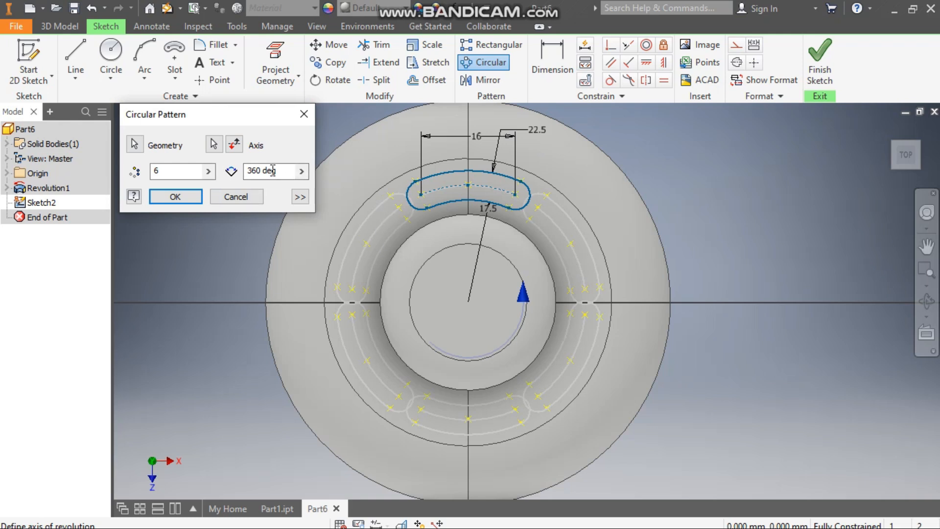
{"action": "double_click", "coordinate": [152, 174]}
{"action": "type", "text": "5"}
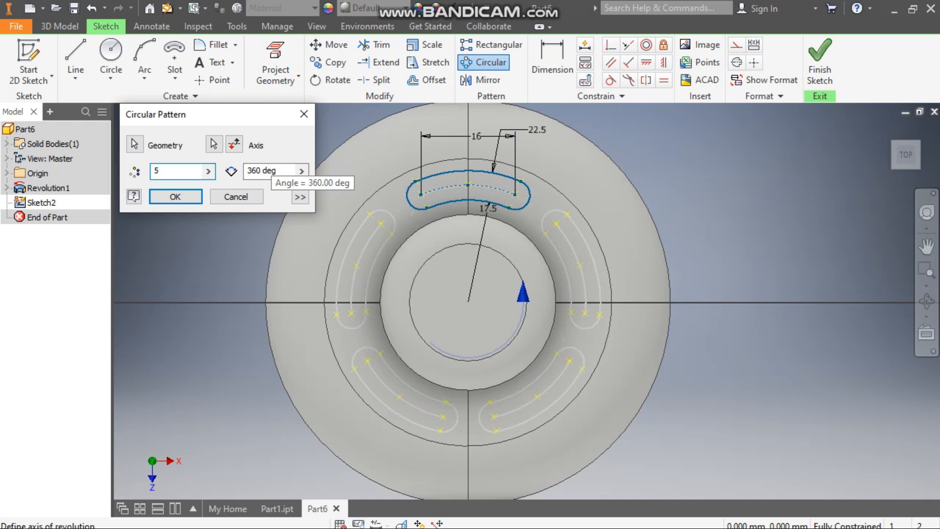
{"action": "left_click", "coordinate": [173, 198]}
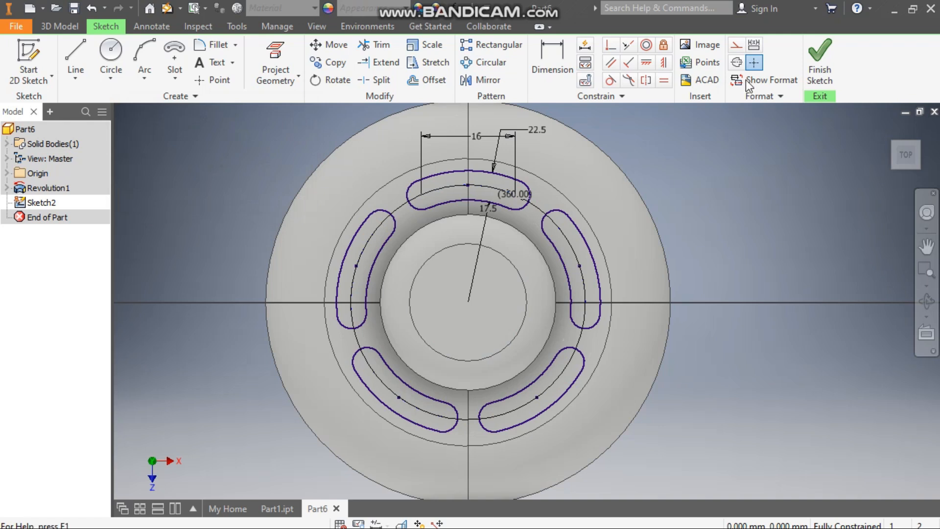
Finish the sketch and cut the five slot profiles 10 mm into the revolved body with Extrude
{"action": "left_click", "coordinate": [822, 58]}
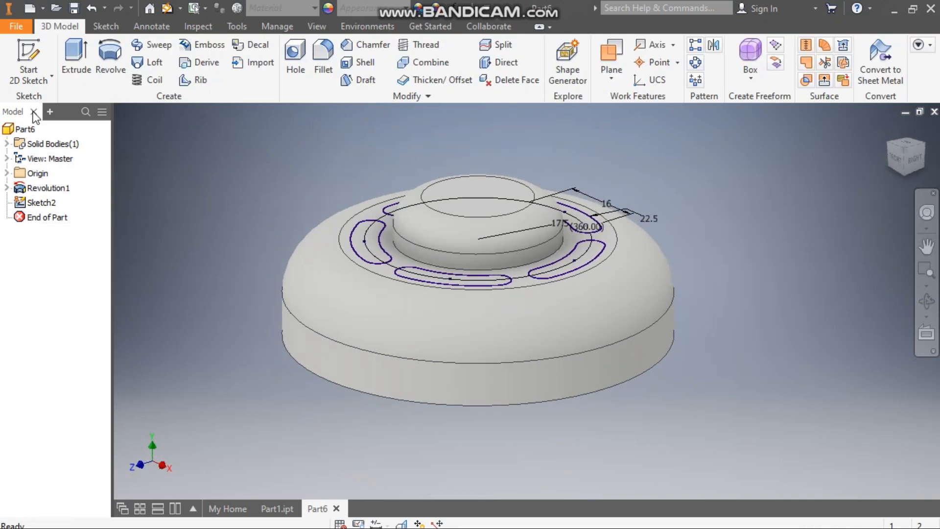
{"action": "left_click", "coordinate": [72, 49]}
{"action": "left_click_drag", "start_coordinate": [642, 118], "coordinate": [275, 346]}
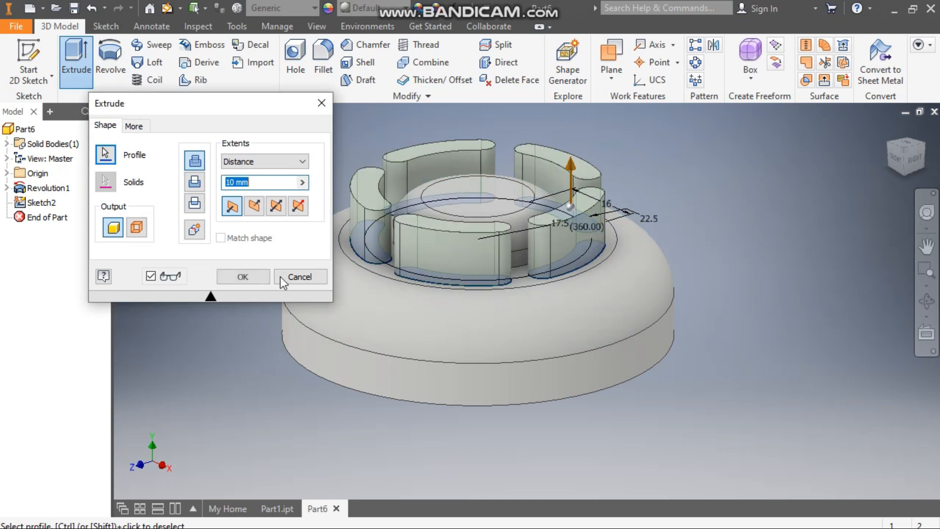
{"action": "left_click", "coordinate": [196, 184]}
{"action": "left_click", "coordinate": [250, 276]}
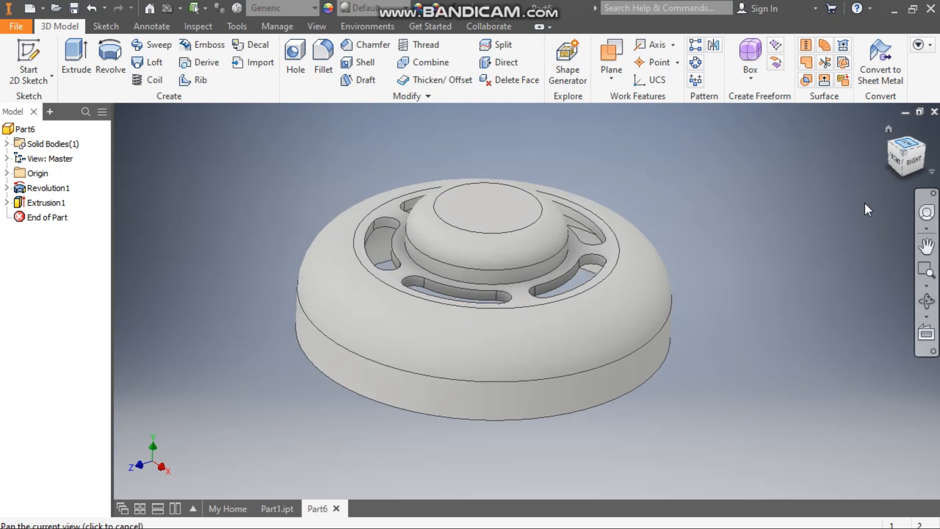
Start a new sketch on the flat annular rim face on the underside of the cover
{"action": "left_click", "coordinate": [906, 143]}
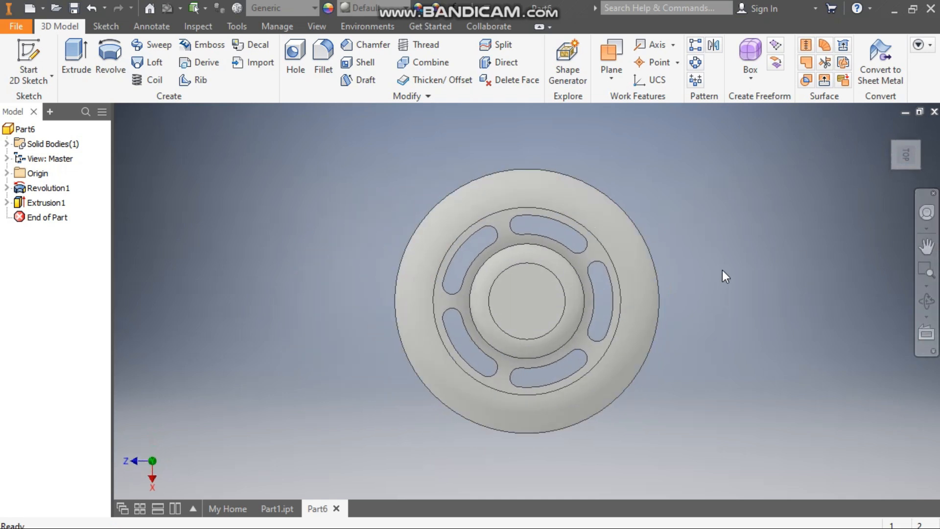
{"action": "left_click", "coordinate": [888, 129]}
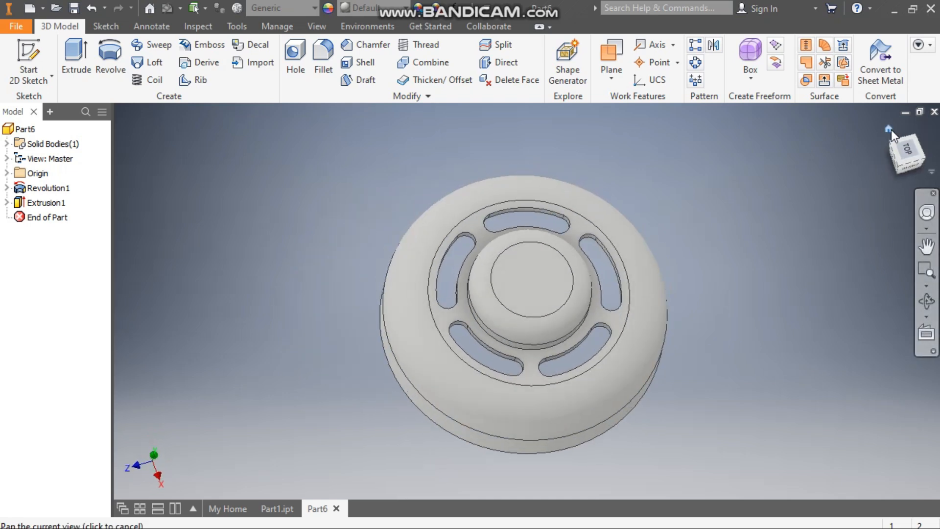
{"action": "left_click", "coordinate": [906, 179]}
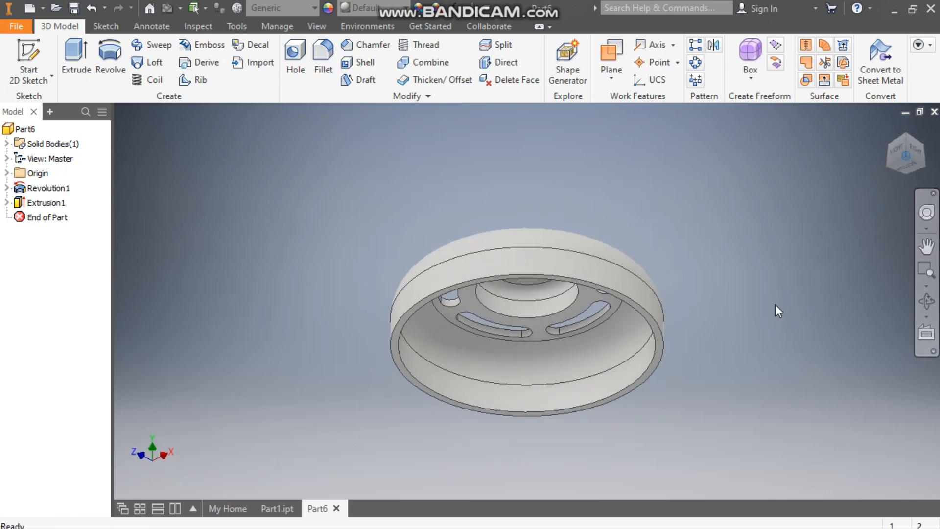
{"action": "scroll", "coordinate": [650, 316], "scroll_direction": "down", "scroll_amount": 5}
{"action": "left_click", "coordinate": [648, 316]}
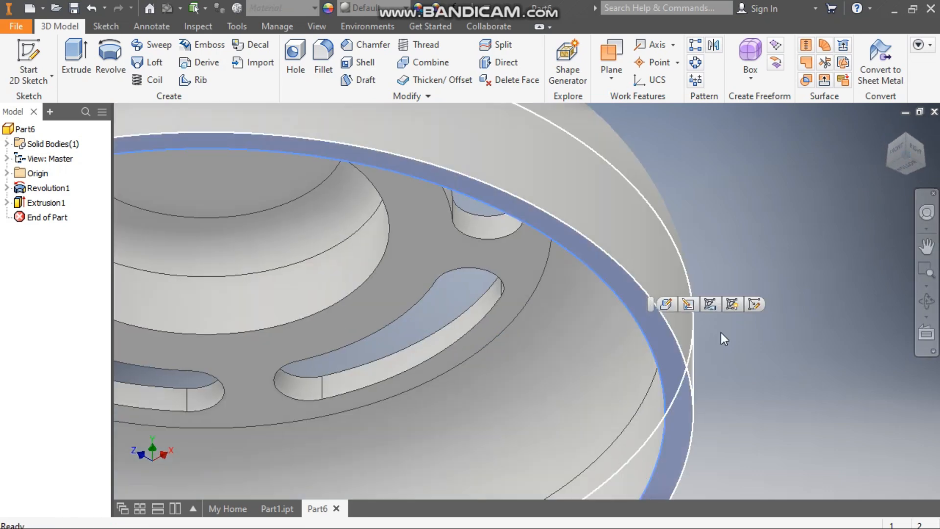
{"action": "left_click", "coordinate": [753, 304]}
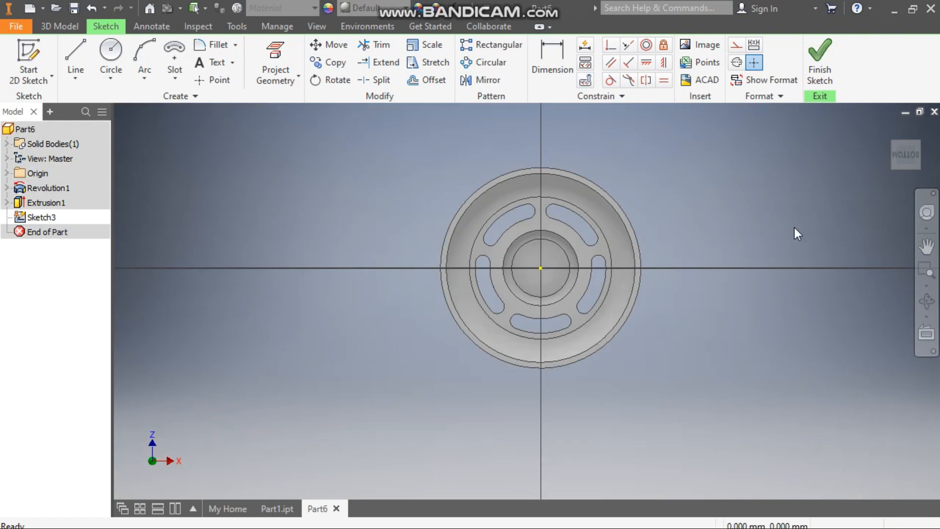
Sketch two concentric circles centered on the origin with diameters of 73 mm and 84 mm
{"action": "left_click", "coordinate": [922, 130]}
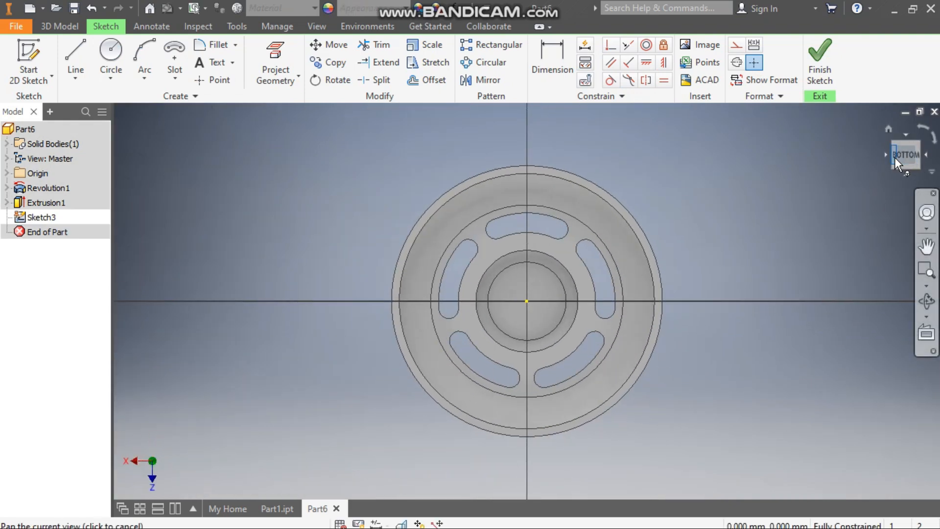
{"action": "scroll", "coordinate": [719, 317], "scroll_direction": "up", "scroll_amount": 2}
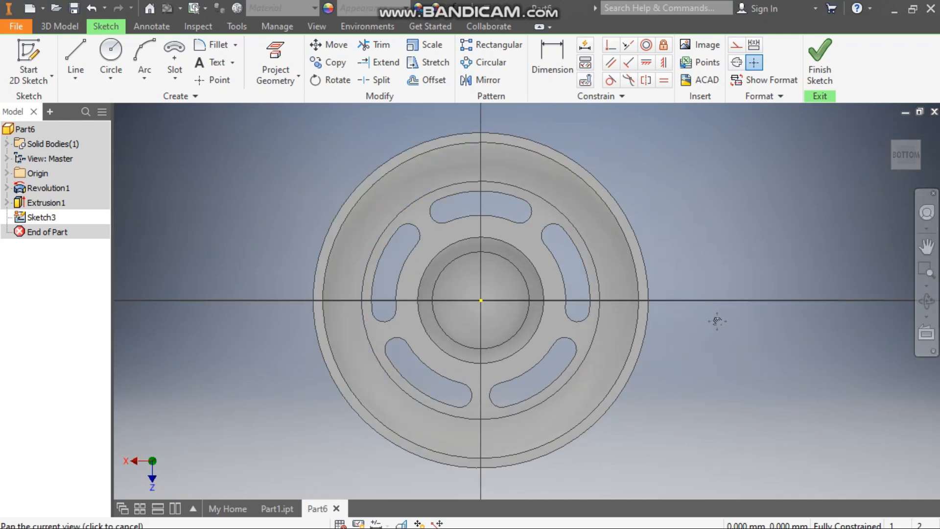
{"action": "left_click", "coordinate": [118, 50]}
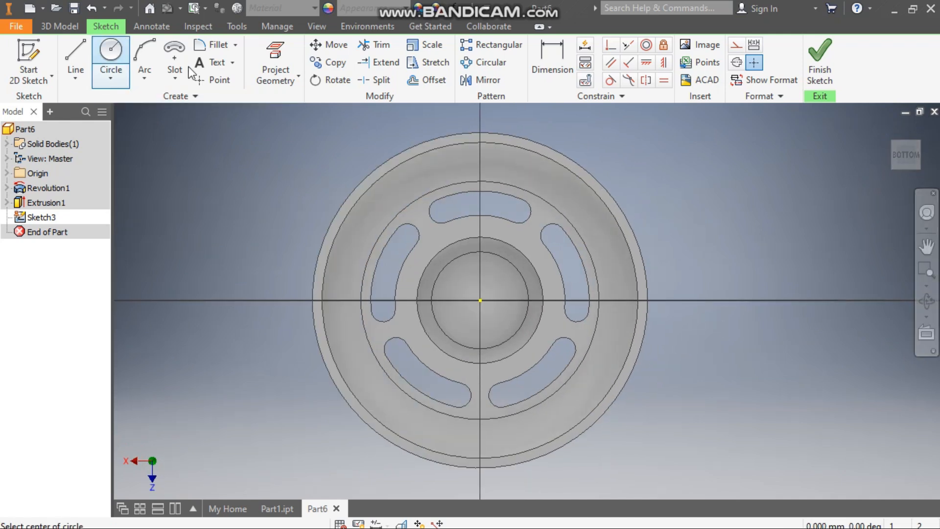
{"action": "left_click", "coordinate": [479, 300]}
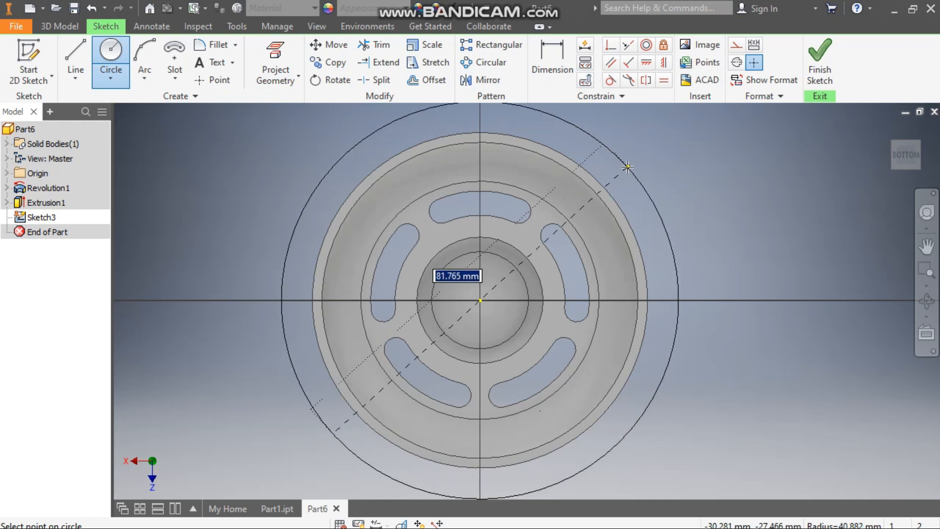
{"action": "type", "text": "73"}
{"action": "key", "text": "Return"}
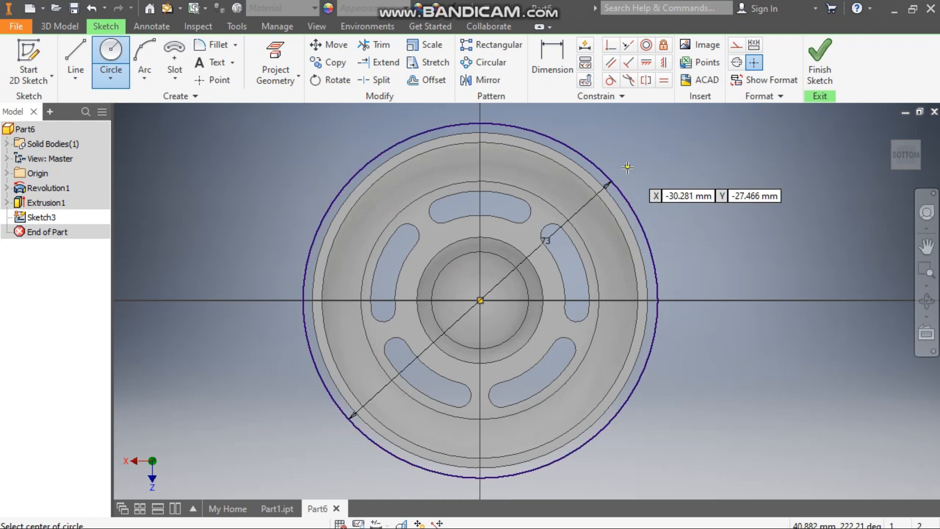
{"action": "left_click", "coordinate": [480, 300]}
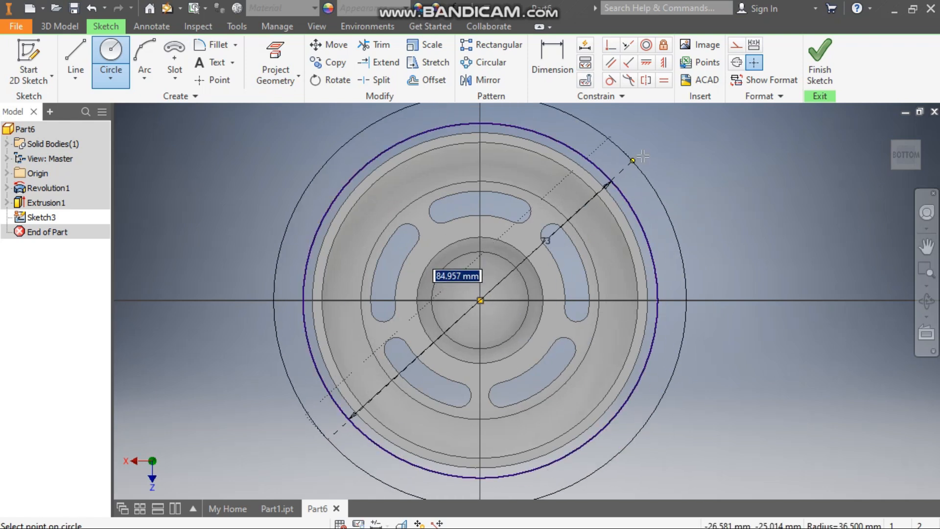
{"action": "type", "text": "84"}
{"action": "key", "text": "Return"}
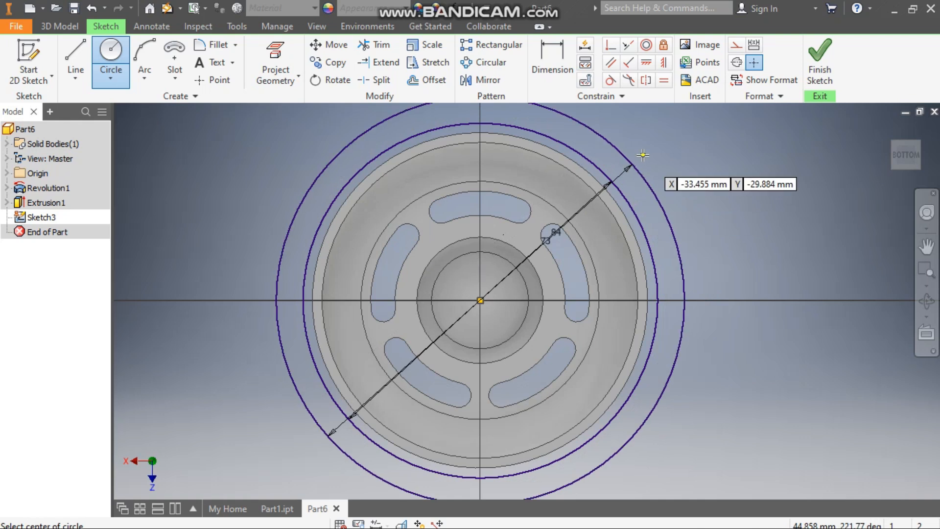
Convert the 84 mm circle to construction geometry
{"action": "key", "text": "Escape"}
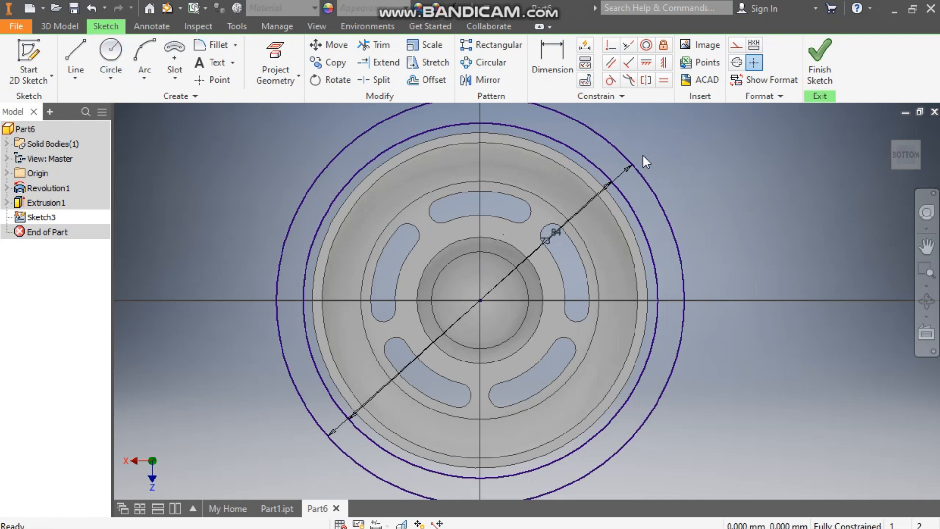
{"action": "left_click", "coordinate": [615, 145]}
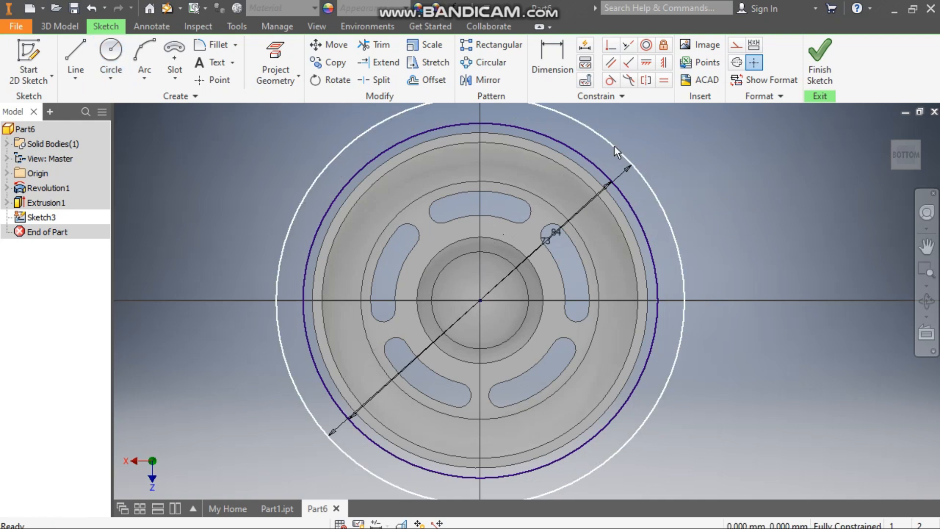
{"action": "left_click", "coordinate": [743, 47]}
{"action": "scroll", "coordinate": [724, 210], "scroll_direction": "down", "scroll_amount": 2}
{"action": "middle_click_drag", "start_coordinate": [724, 209], "coordinate": [674, 204]}
Sketch a 7.5 mm diameter circle centered on the construction circle, on its negative X side
{"action": "left_click", "coordinate": [111, 54]}
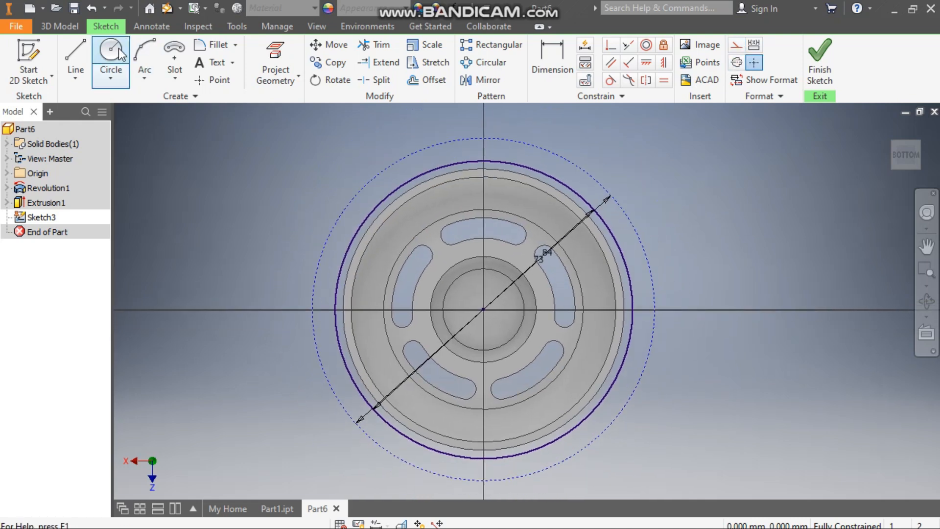
{"action": "scroll", "coordinate": [683, 323], "scroll_direction": "up", "scroll_amount": 3}
{"action": "left_click", "coordinate": [629, 296]}
{"action": "type", "text": "7"}
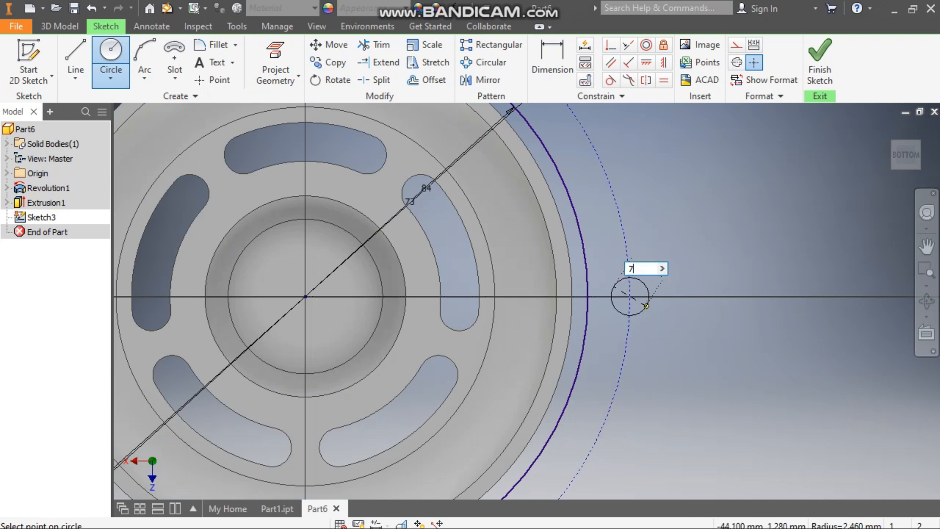
{"action": "type", "text": ".5"}
{"action": "key", "text": "Return"}
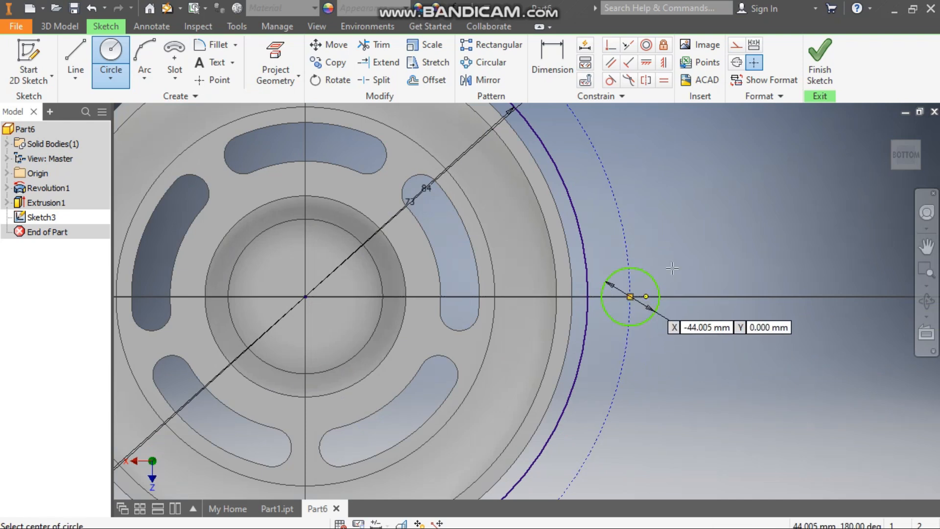
Align the center of the 7.5 mm circle horizontally with the origin
{"action": "left_click", "coordinate": [646, 62]}
{"action": "left_click", "coordinate": [629, 296]}
{"action": "left_click", "coordinate": [305, 297]}
Sketch two horizontal lines outward from the 73 mm circle, one on each side of the 7.5 mm circle
{"action": "scroll", "coordinate": [665, 299], "scroll_direction": "down", "scroll_amount": 3}
{"action": "middle_click_drag", "start_coordinate": [659, 302], "coordinate": [643, 312]}
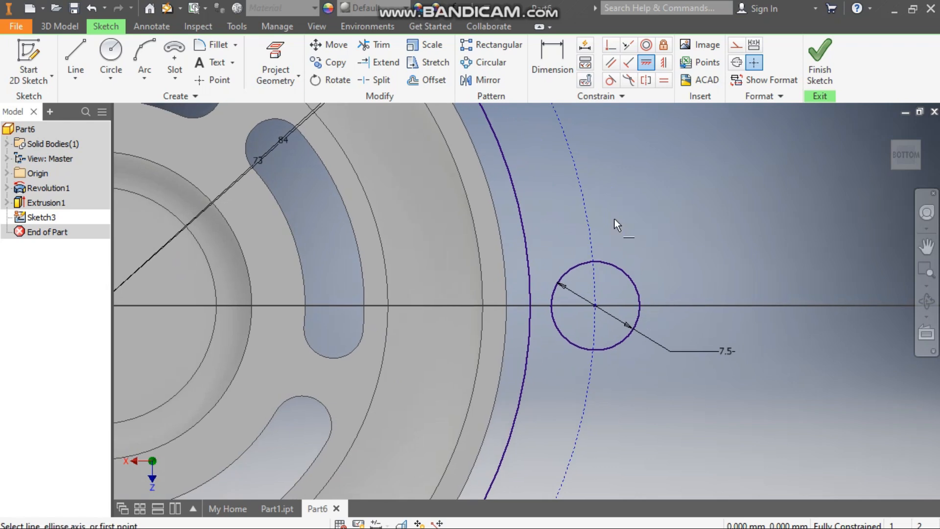
{"action": "left_click", "coordinate": [66, 46]}
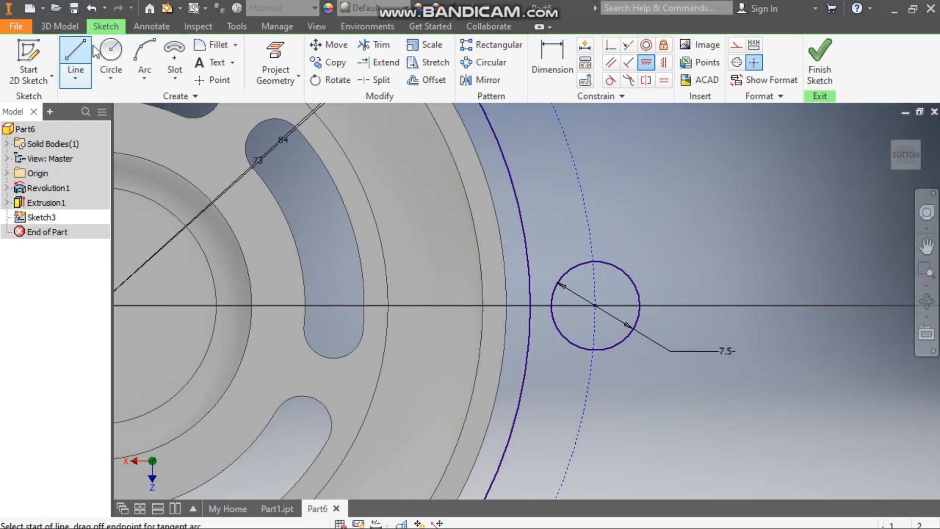
{"action": "left_click", "coordinate": [521, 217]}
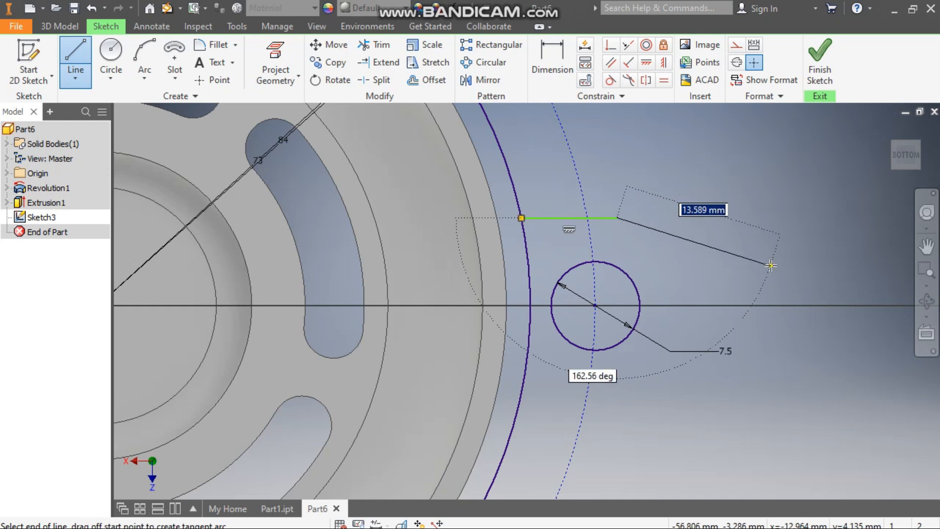
{"action": "key", "text": "Escape"}
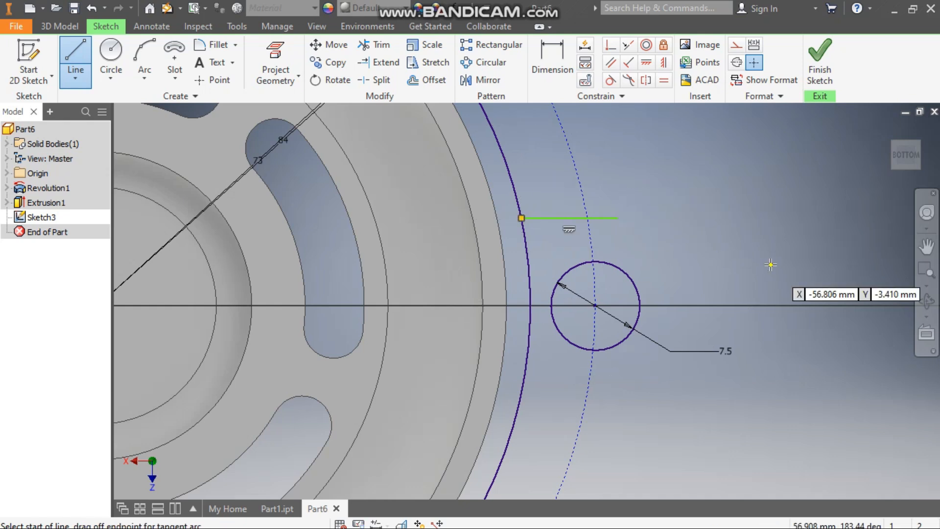
{"action": "left_click", "coordinate": [521, 393]}
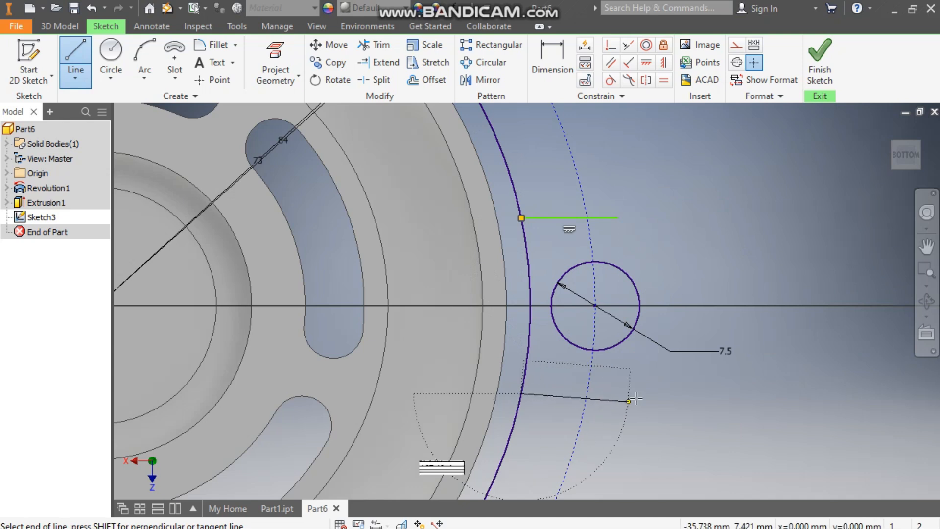
{"action": "left_click", "coordinate": [645, 392]}
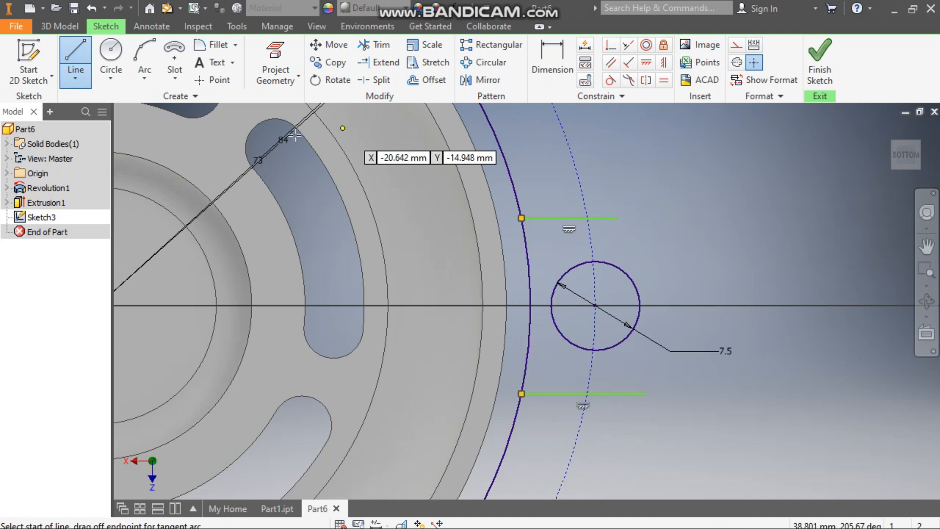
Sketch a three-point arc joining the outer ends of the two horizontal lines around the 7.5 mm circle
{"action": "left_click", "coordinate": [140, 74]}
{"action": "left_click", "coordinate": [170, 98]}
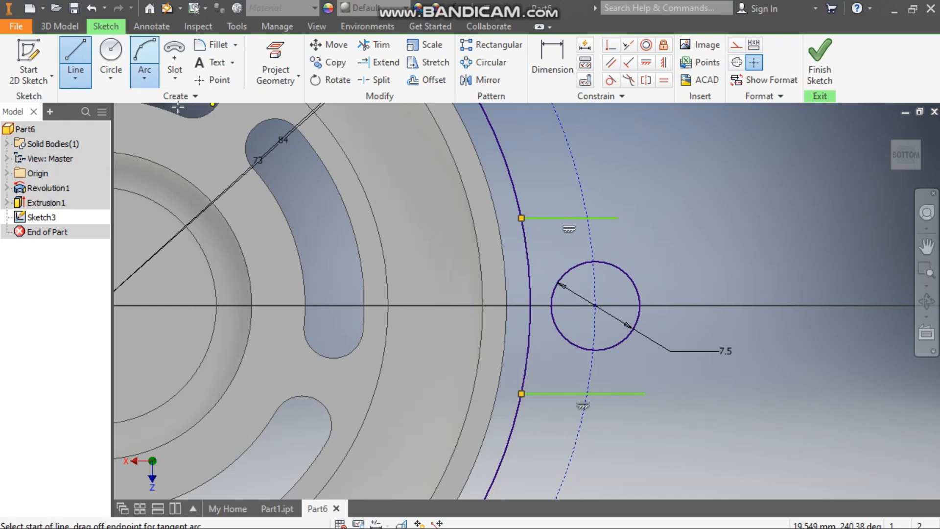
{"action": "left_click", "coordinate": [618, 217]}
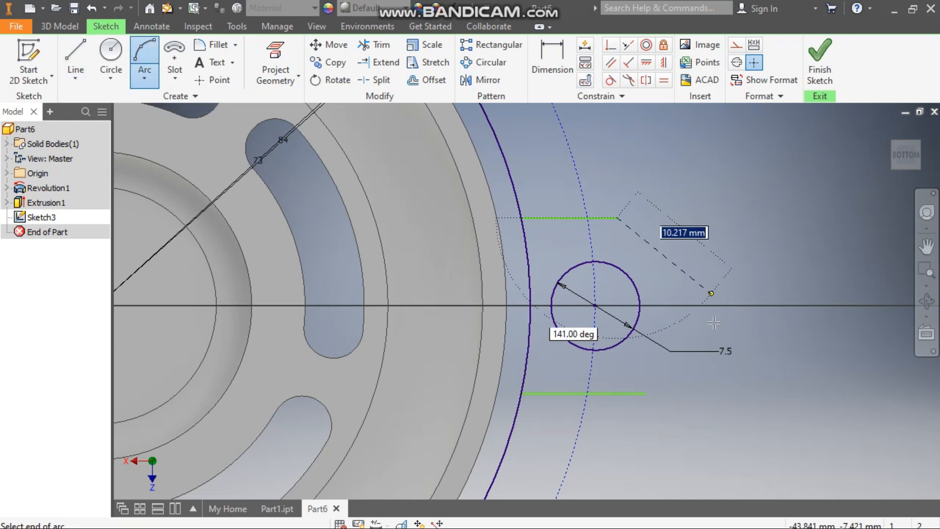
{"action": "left_click", "coordinate": [649, 393]}
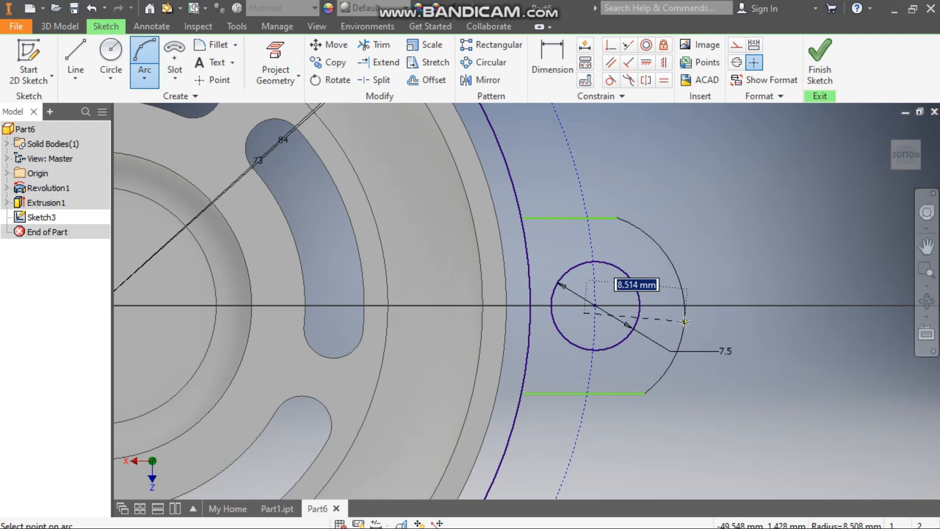
{"action": "left_click", "coordinate": [706, 313]}
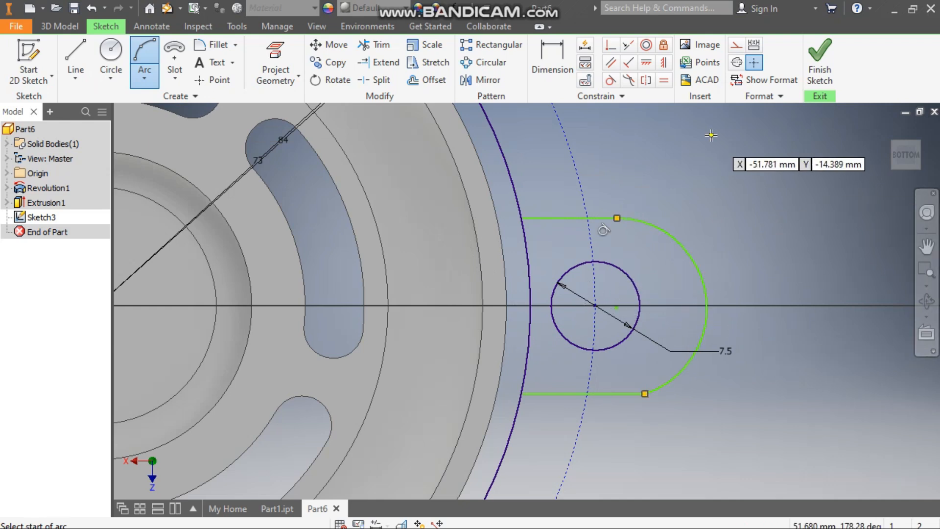
Make the arc's center coincident with the 7.5 mm circle's center and the arc tangent to the lower horizontal line
{"action": "left_click", "coordinate": [611, 45]}
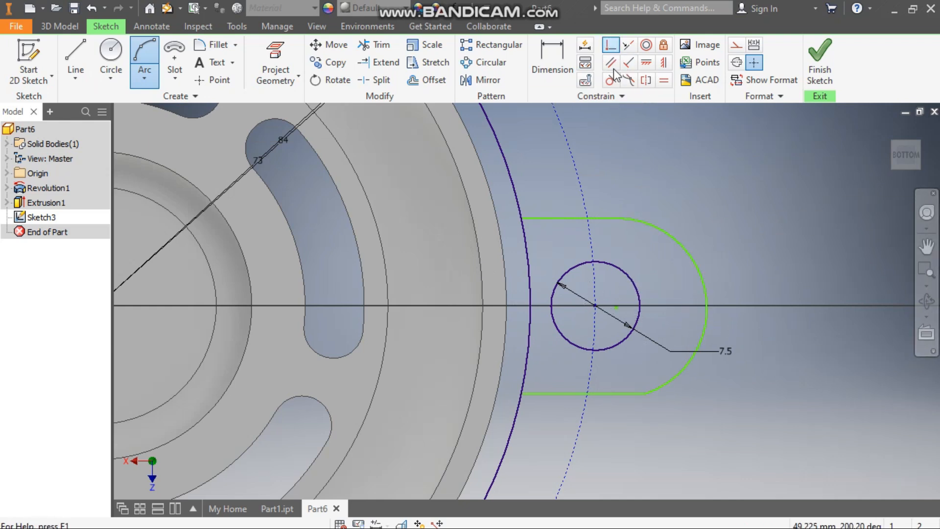
{"action": "left_click", "coordinate": [616, 308]}
{"action": "left_click", "coordinate": [595, 306]}
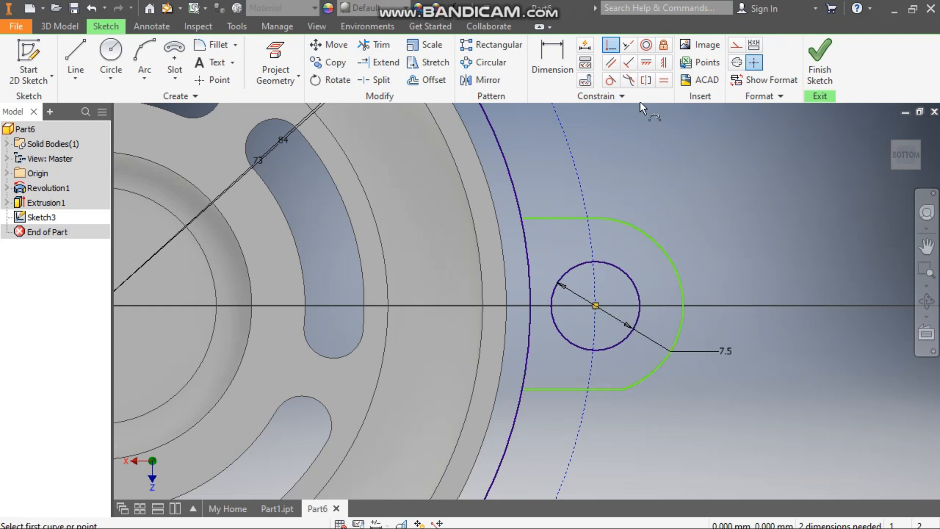
{"action": "left_click", "coordinate": [610, 80]}
{"action": "left_click", "coordinate": [618, 388]}
{"action": "left_click", "coordinate": [631, 384]}
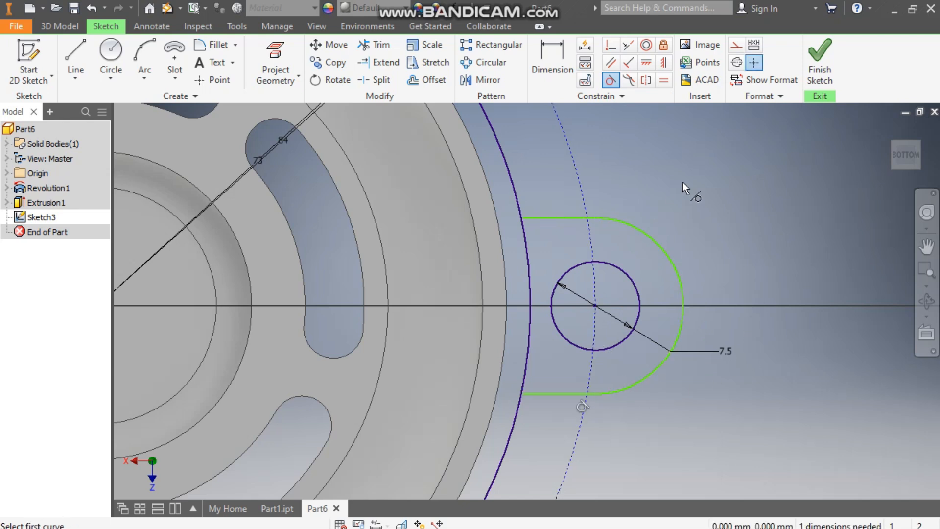
Dimension the distance between the lug's two horizontal lines as 14 mm
{"action": "left_click", "coordinate": [551, 55]}
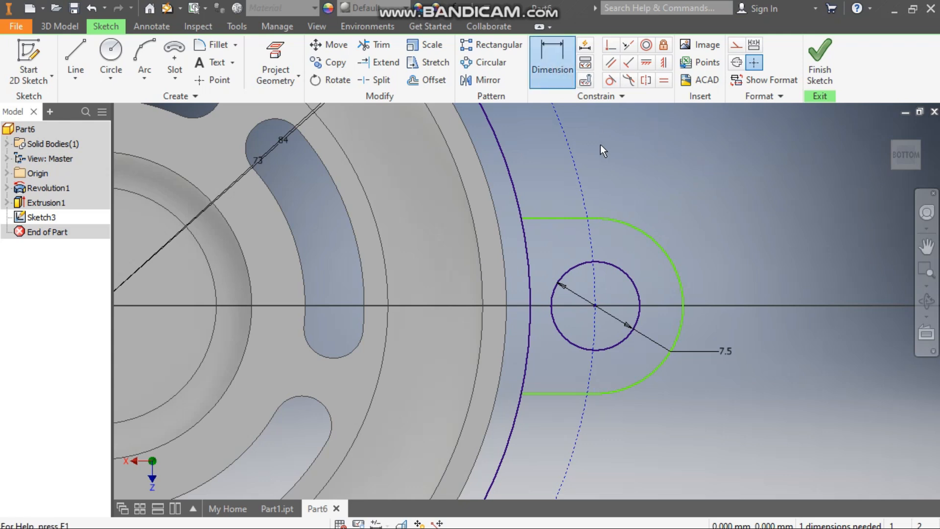
{"action": "left_click", "coordinate": [560, 219]}
{"action": "left_click", "coordinate": [566, 392]}
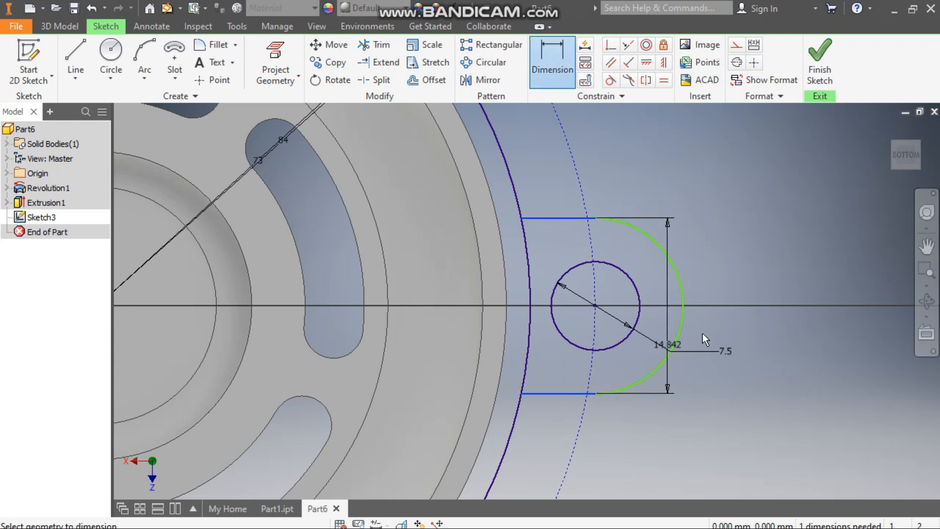
{"action": "left_click", "coordinate": [744, 319]}
{"action": "type", "text": "14"}
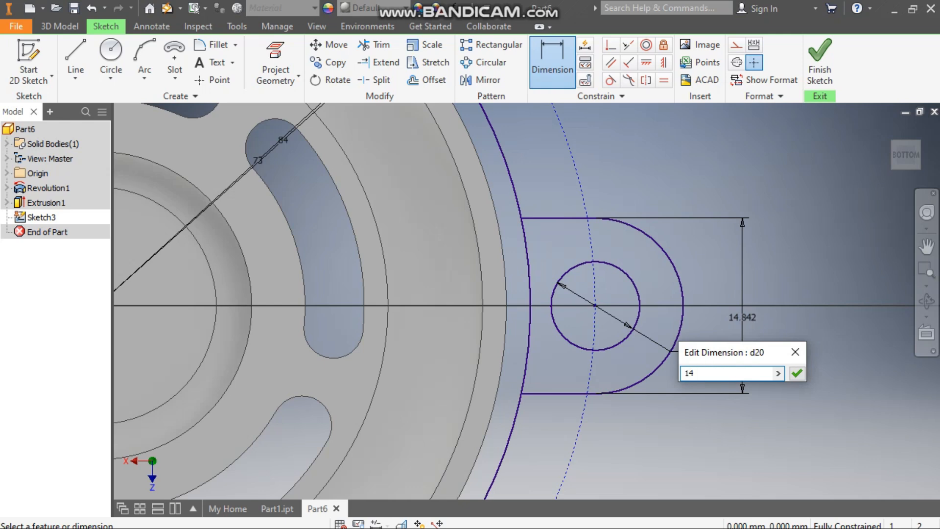
{"action": "key", "text": "Return"}
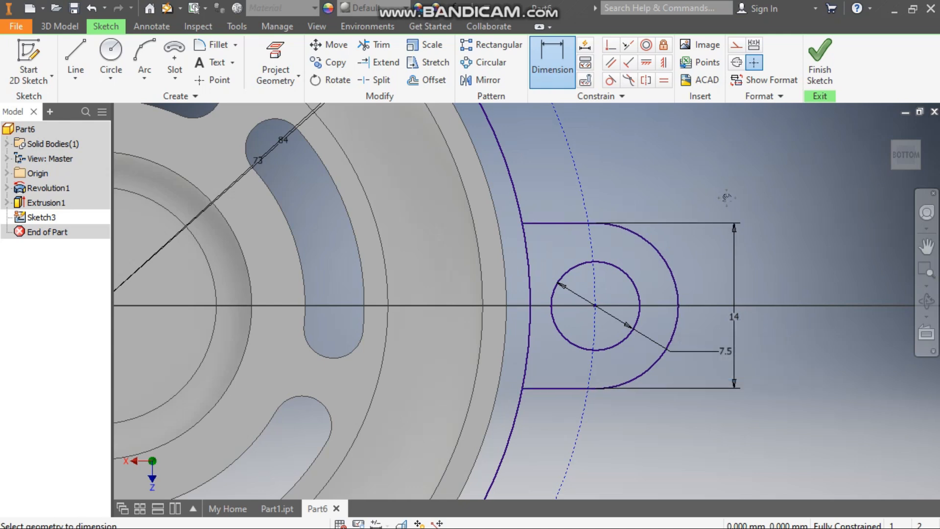
Circular-pattern the lug outline and its hole around the 73 mm circle with 4 instances over 360 degrees
{"action": "scroll", "coordinate": [739, 254], "scroll_direction": "down", "scroll_amount": 4}
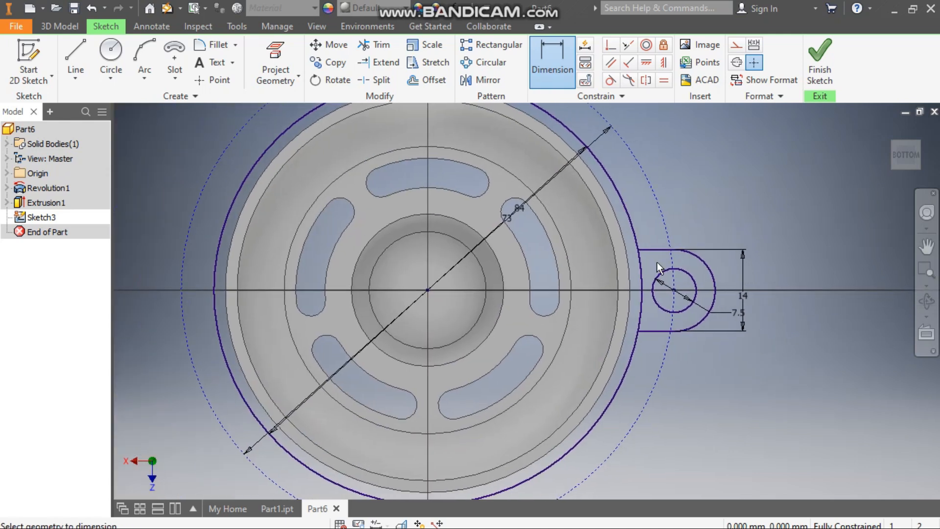
{"action": "left_click", "coordinate": [488, 66]}
{"action": "left_click_drag", "start_coordinate": [749, 248], "coordinate": [690, 342]}
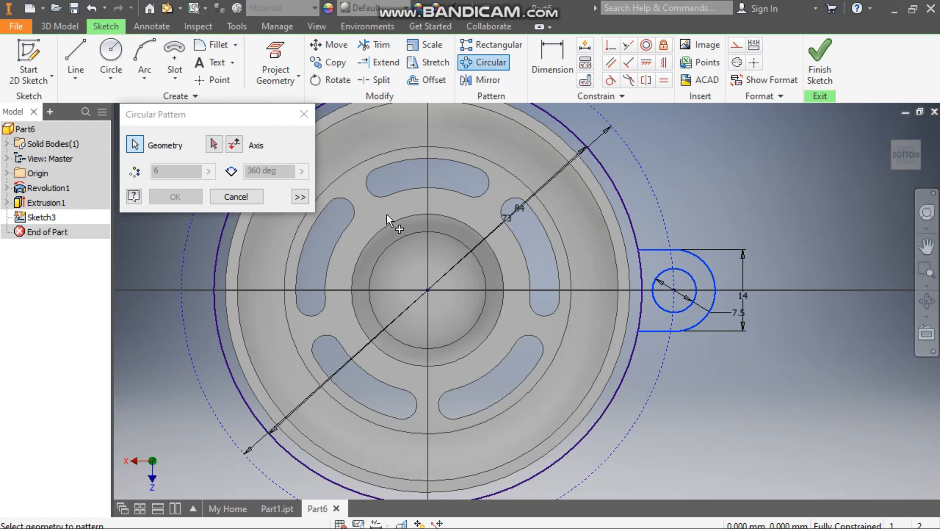
{"action": "left_click", "coordinate": [214, 144]}
{"action": "scroll", "coordinate": [671, 172], "scroll_direction": "down", "scroll_amount": 1}
{"action": "middle_click_drag", "start_coordinate": [671, 172], "coordinate": [688, 203]}
{"action": "left_click", "coordinate": [598, 163]}
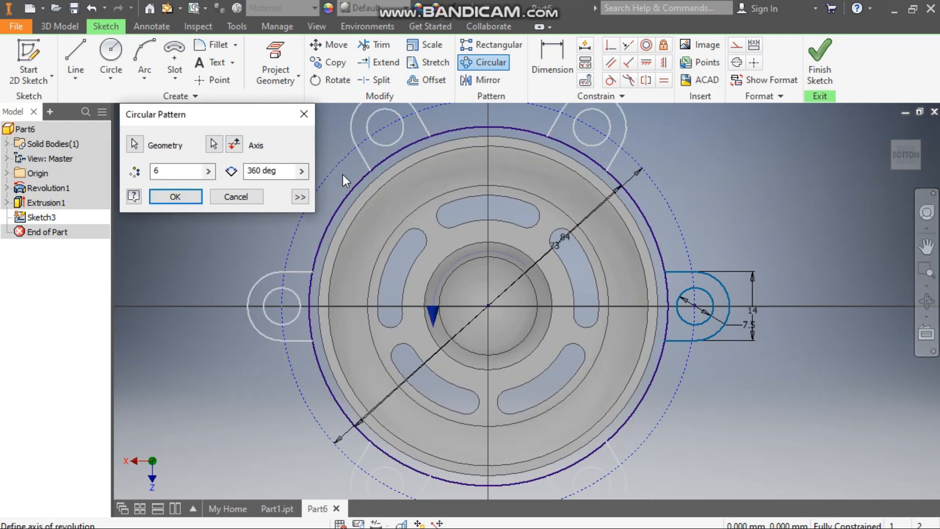
{"action": "left_click_drag", "start_coordinate": [176, 170], "coordinate": [125, 172]}
{"action": "type", "text": "4"}
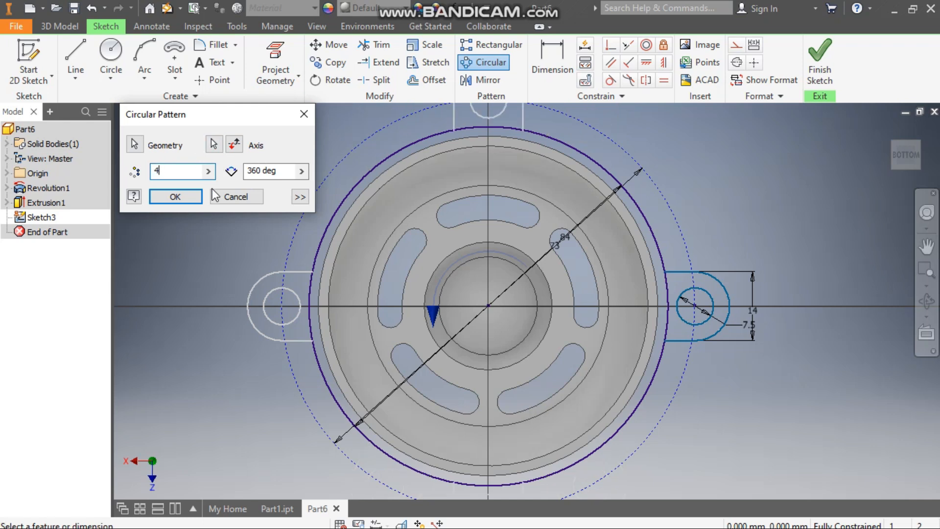
{"action": "left_click", "coordinate": [176, 197]}
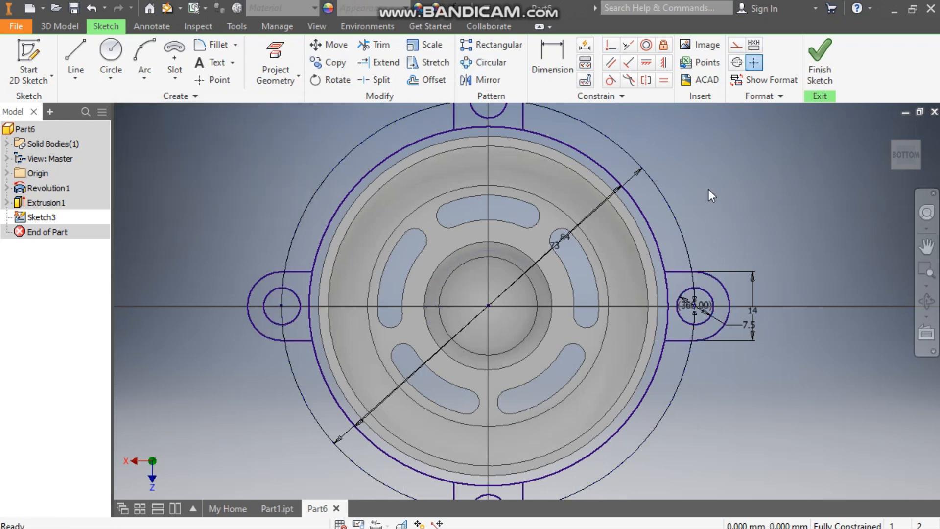
Trim away the portions of the 73 mm circle that lie inside the four lugs
{"action": "left_click", "coordinate": [375, 45]}
{"action": "left_click", "coordinate": [500, 127]}
{"action": "left_click", "coordinate": [309, 307]}
{"action": "left_click", "coordinate": [504, 479]}
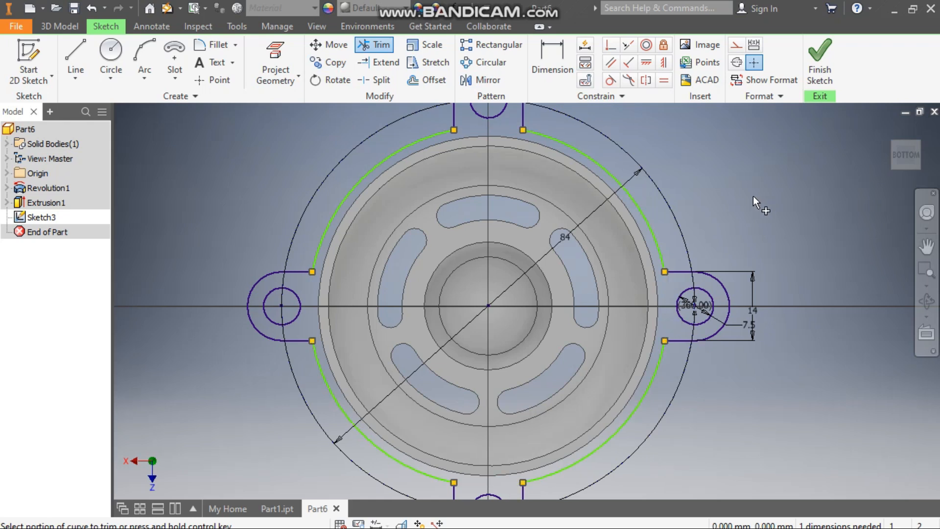
Add a 36.5 mm radius dimension to one of the trimmed rim arcs between two lugs
{"action": "left_click", "coordinate": [553, 61]}
{"action": "left_click", "coordinate": [583, 156]}
{"action": "left_click", "coordinate": [691, 131]}
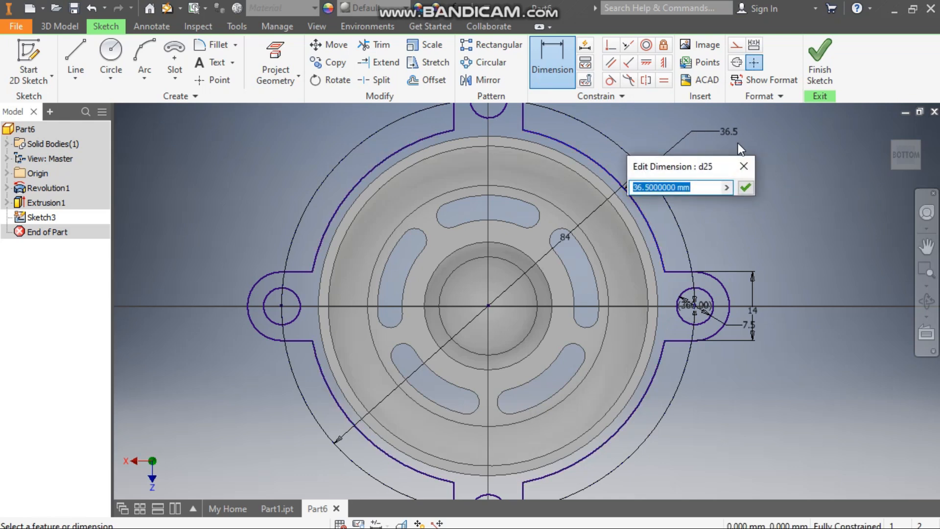
{"action": "left_click", "coordinate": [745, 187]}
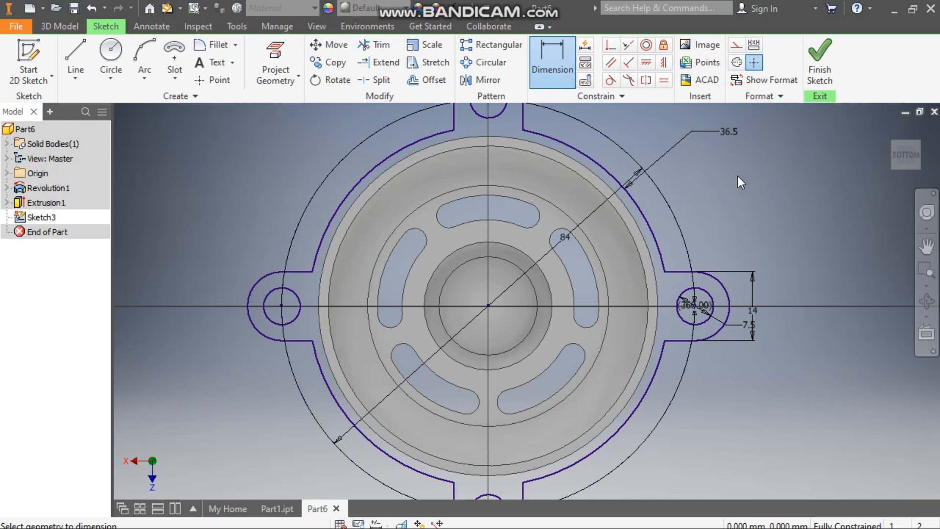
{"action": "left_click", "coordinate": [642, 214]}
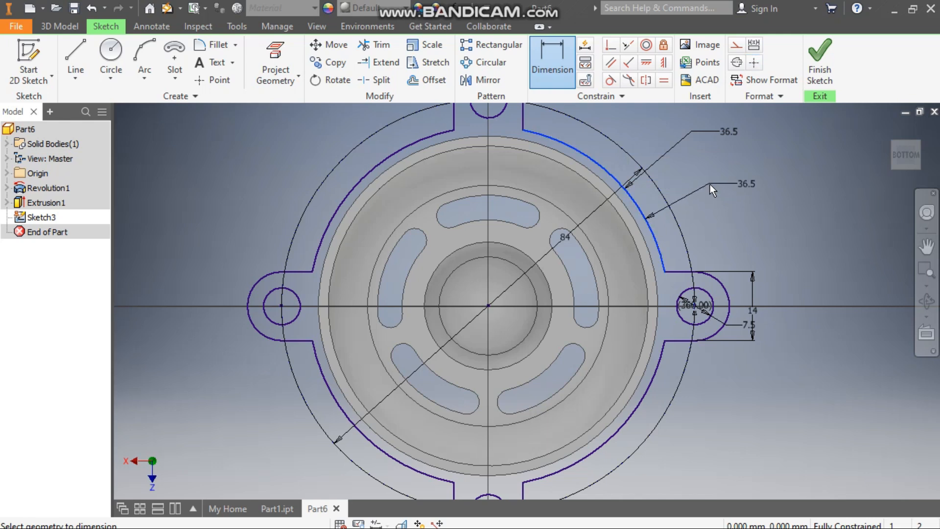
{"action": "right_click", "coordinate": [709, 184]}
{"action": "mouse_move", "coordinate": [710, 249]}
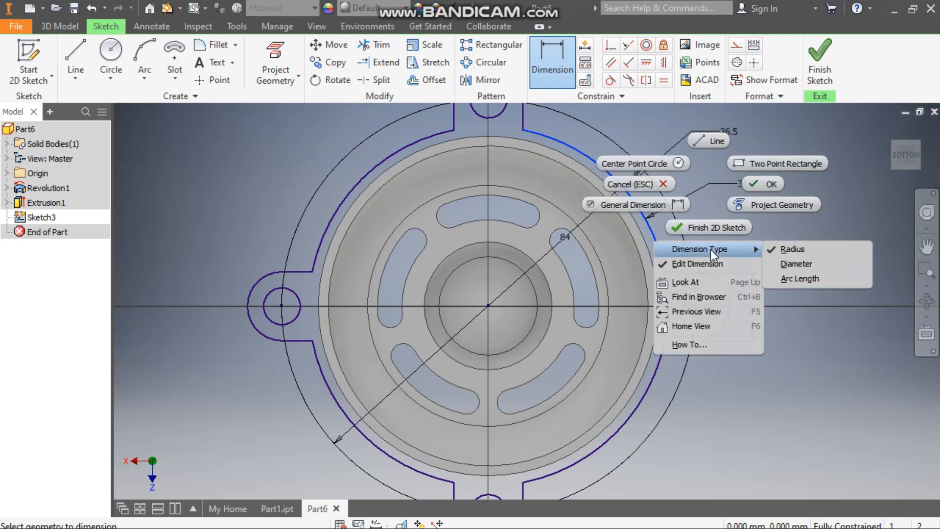
{"action": "left_click", "coordinate": [781, 263]}
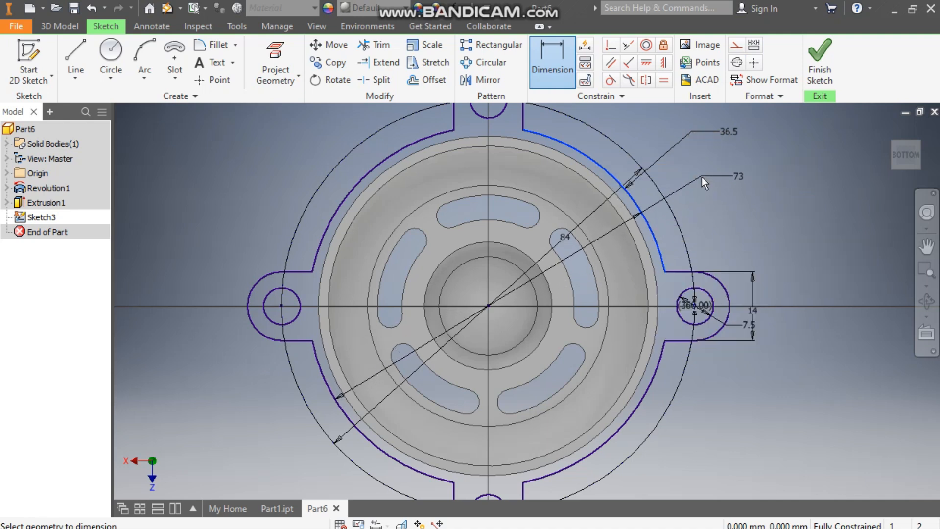
{"action": "key", "text": "Escape"}
{"action": "key", "text": "Escape"}
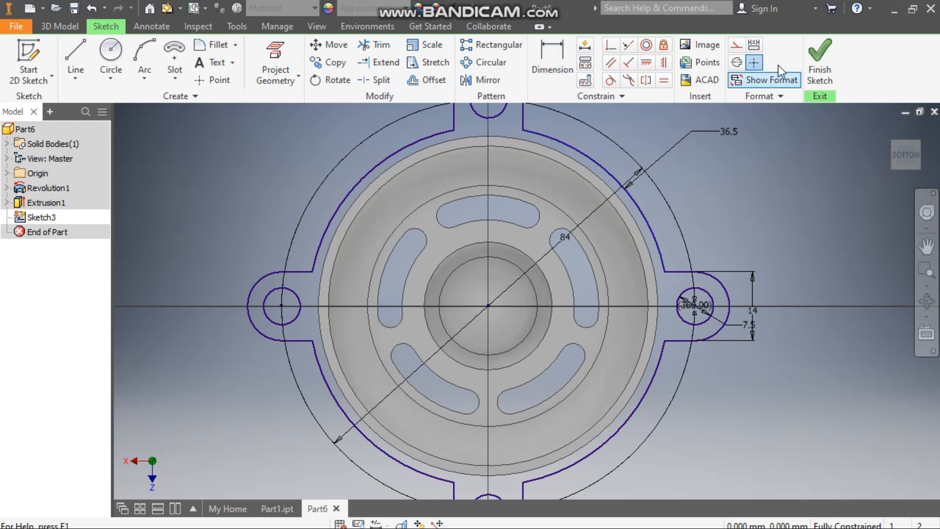
Project the outer bottom edge of the cover body into the lug sketch and finish the sketch
{"action": "left_click", "coordinate": [512, 137]}
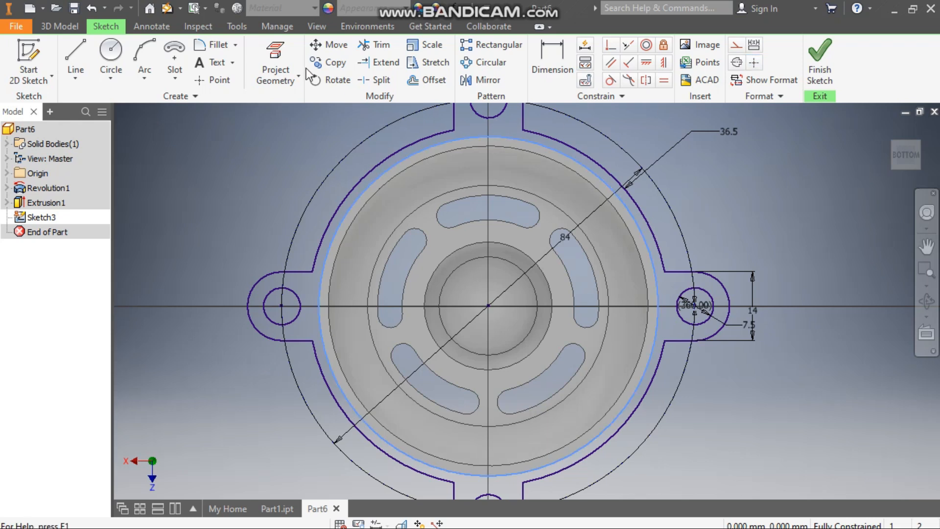
{"action": "left_click", "coordinate": [276, 53]}
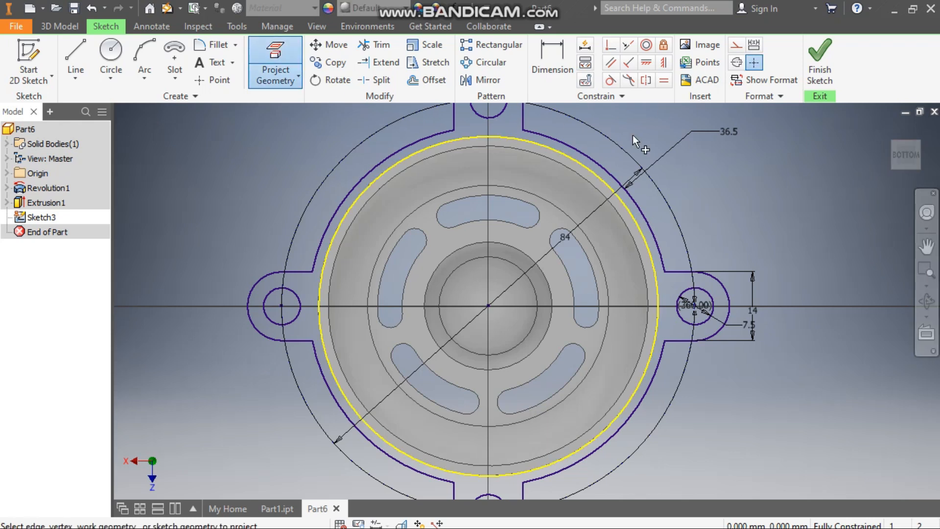
{"action": "left_click", "coordinate": [416, 150]}
{"action": "left_click", "coordinate": [818, 54]}
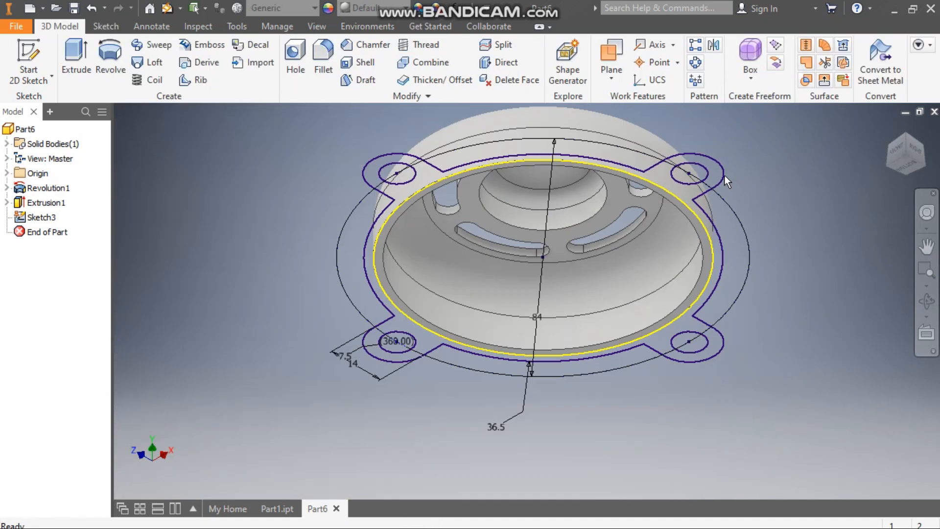
Extrude the flange profile with its four lugs 2.5 mm toward the cover body, joined to the solid
{"action": "left_click", "coordinate": [79, 57]}
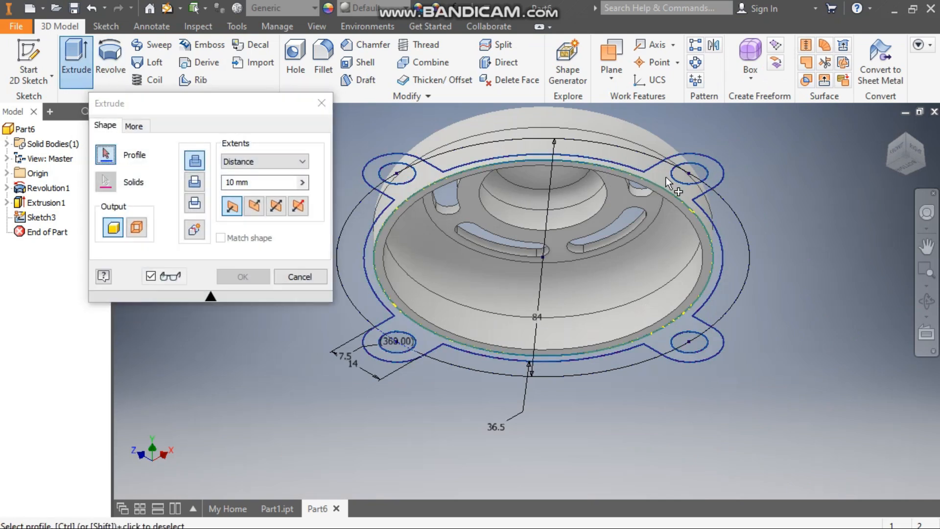
{"action": "left_click", "coordinate": [666, 177]}
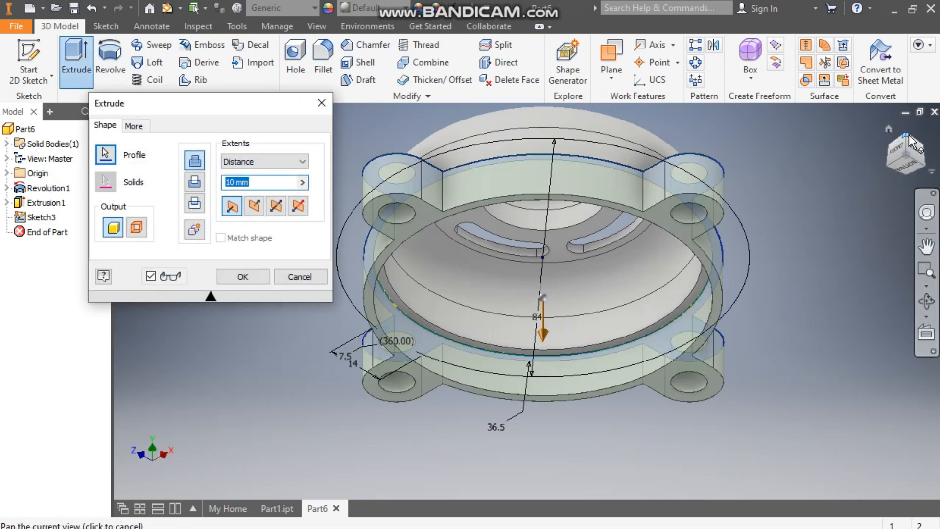
{"action": "left_click", "coordinate": [259, 205]}
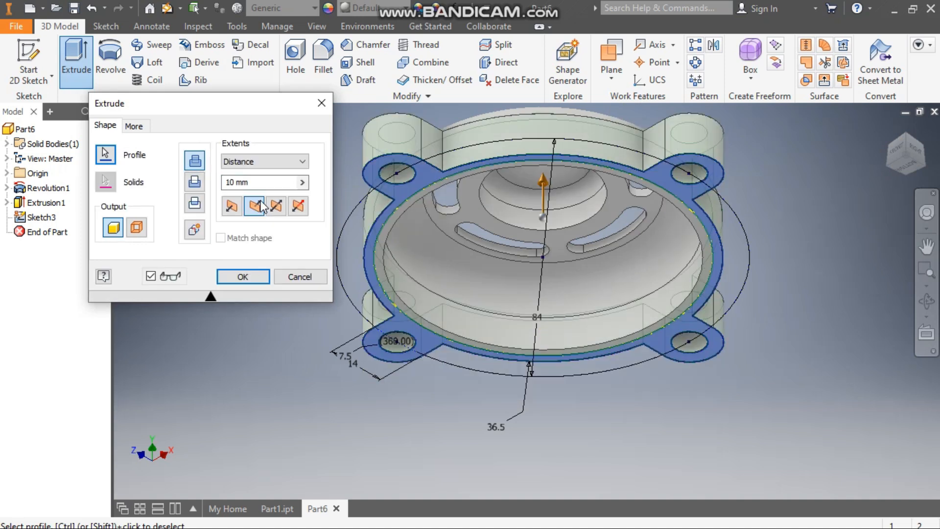
{"action": "left_click", "coordinate": [195, 182]}
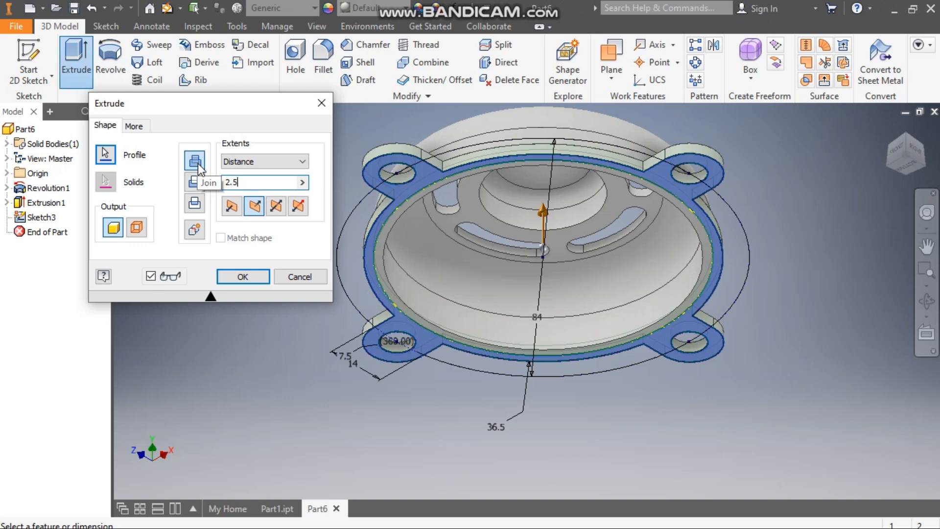
{"action": "left_click", "coordinate": [260, 275]}
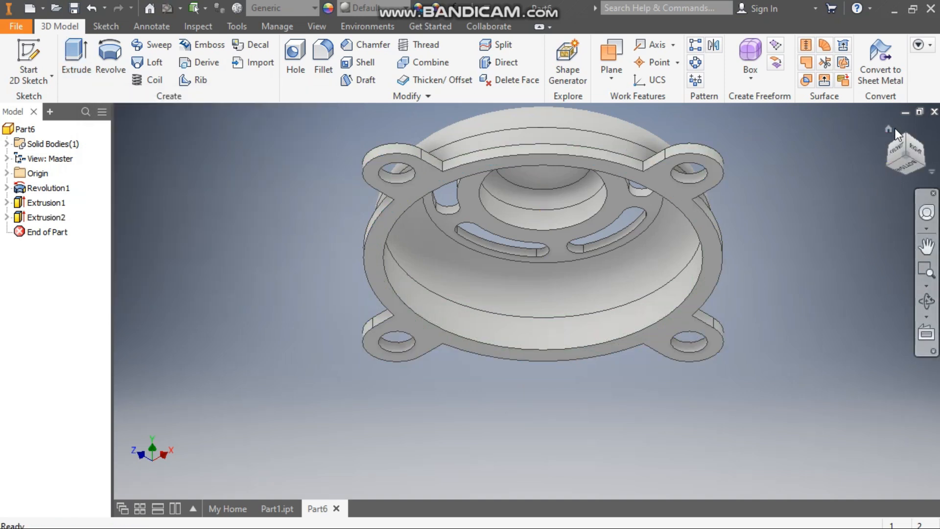
Start a new sketch on the origin XY plane
{"action": "left_click", "coordinate": [888, 130]}
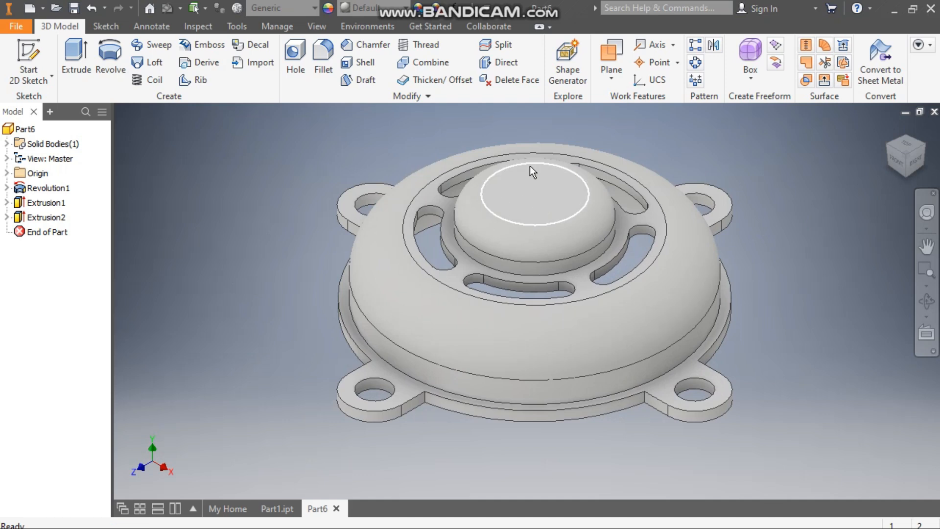
{"action": "left_click", "coordinate": [6, 173]}
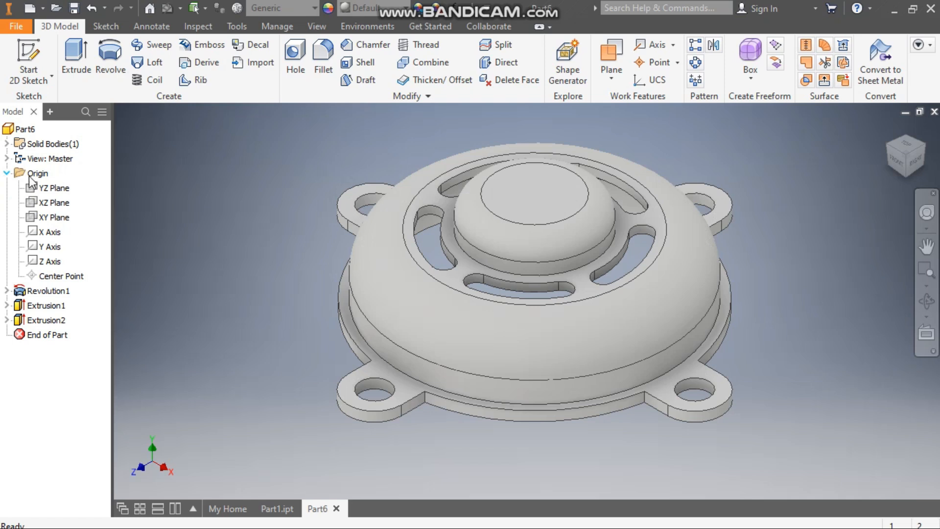
{"action": "left_click", "coordinate": [54, 217]}
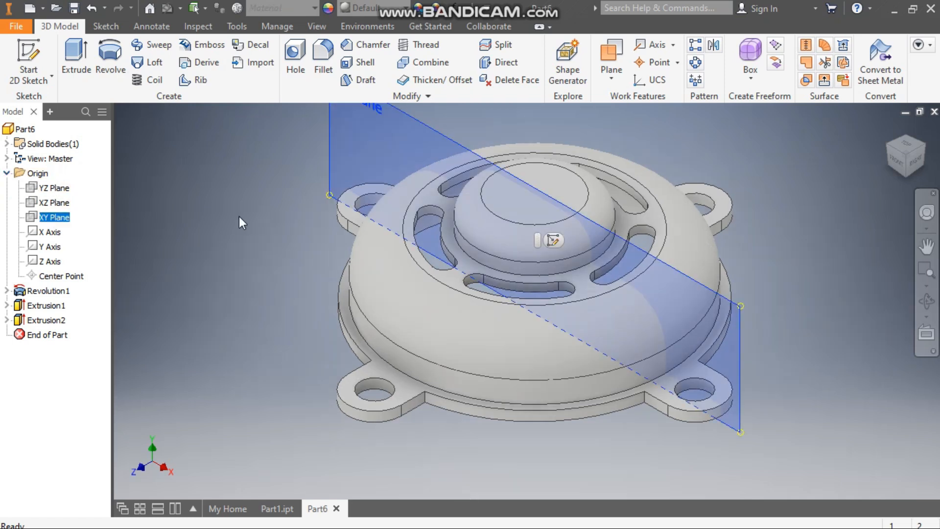
{"action": "left_click", "coordinate": [554, 240]}
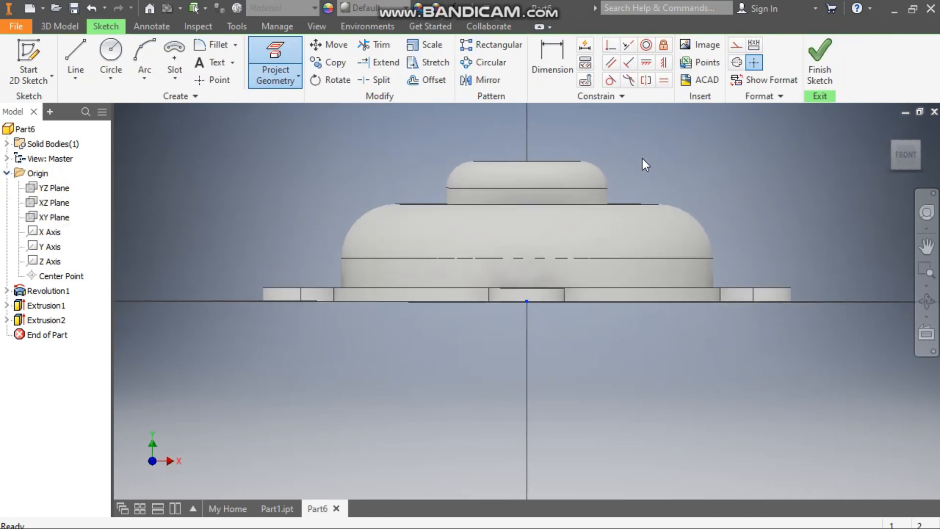
Project the knob's top edge and draw a centre-point semicircle of about 6.2 mm radius above its midpoint
{"action": "scroll", "coordinate": [477, 148], "scroll_direction": "up", "scroll_amount": 5}
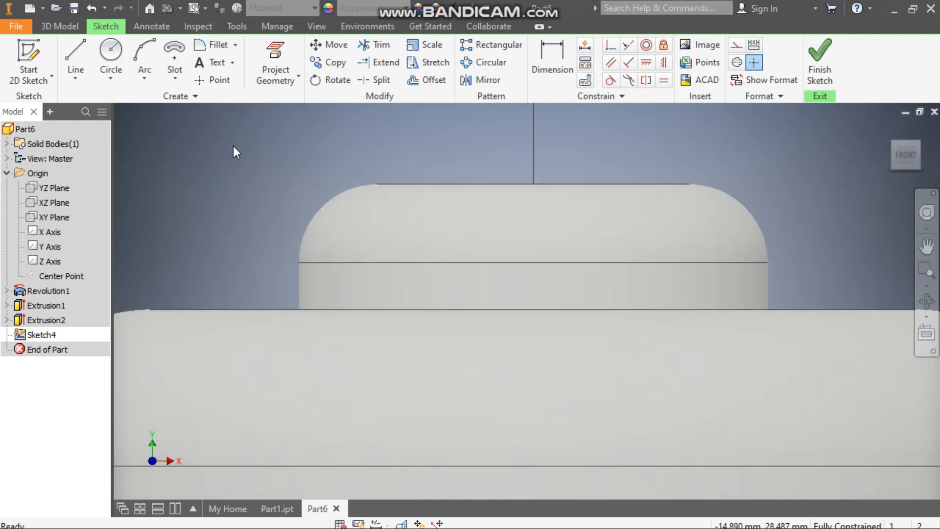
{"action": "left_click", "coordinate": [149, 76]}
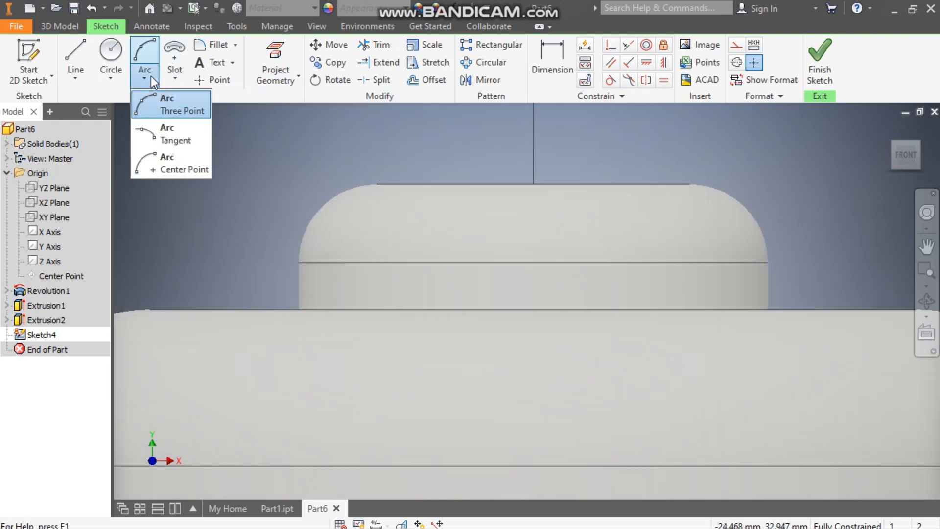
{"action": "left_click", "coordinate": [172, 168]}
{"action": "left_click", "coordinate": [533, 184]}
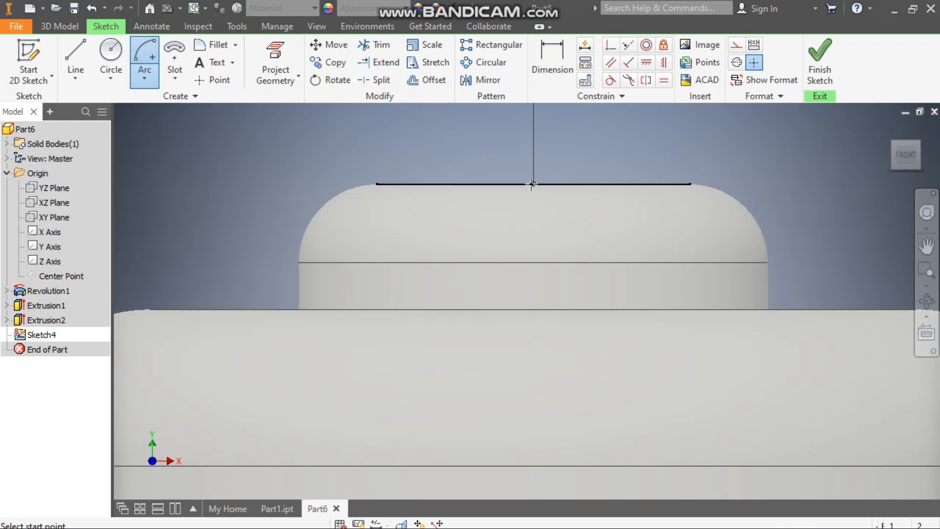
{"action": "left_click", "coordinate": [436, 184]}
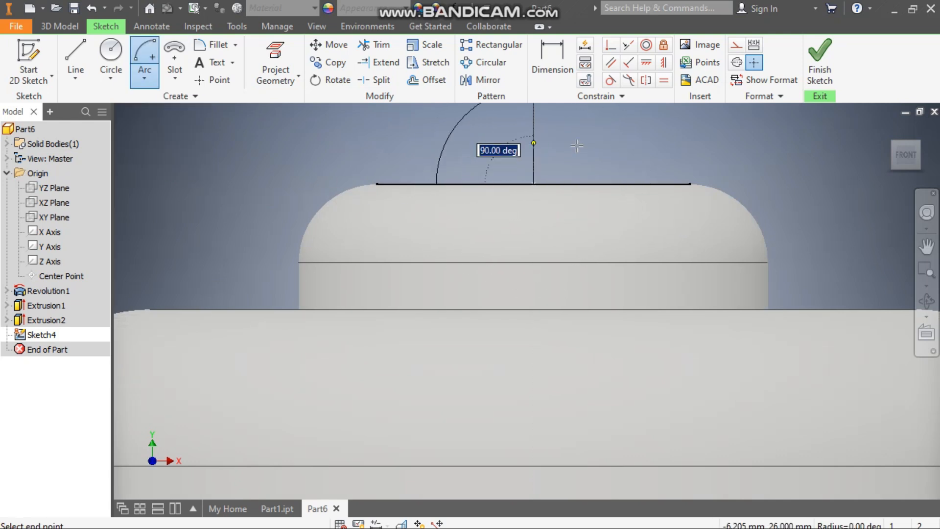
{"action": "left_click", "coordinate": [632, 184]}
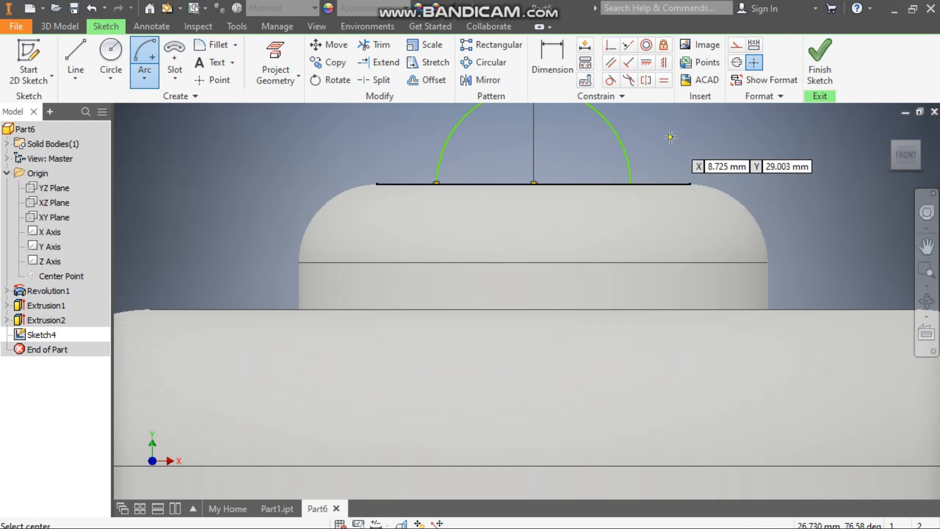
Dimension the semicircular loop path to a 5 mm radius and finish the sketch
{"action": "scroll", "coordinate": [671, 139], "scroll_direction": "up", "scroll_amount": 3}
{"action": "left_click", "coordinate": [566, 58]}
{"action": "left_click", "coordinate": [566, 136]}
{"action": "left_click", "coordinate": [588, 124]}
{"action": "type", "text": "5"}
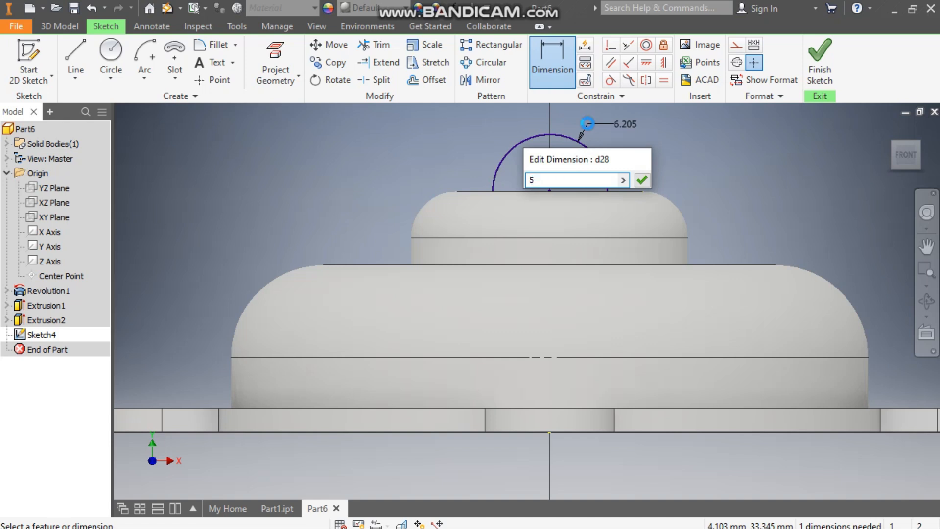
{"action": "key", "text": "Return"}
{"action": "left_click", "coordinate": [819, 59]}
Sketch a 3.5 mm diameter circle on the knob's flat top face, centred on the arc's end point, and finish the sketch
{"action": "scroll", "coordinate": [556, 201], "scroll_direction": "up", "scroll_amount": 3}
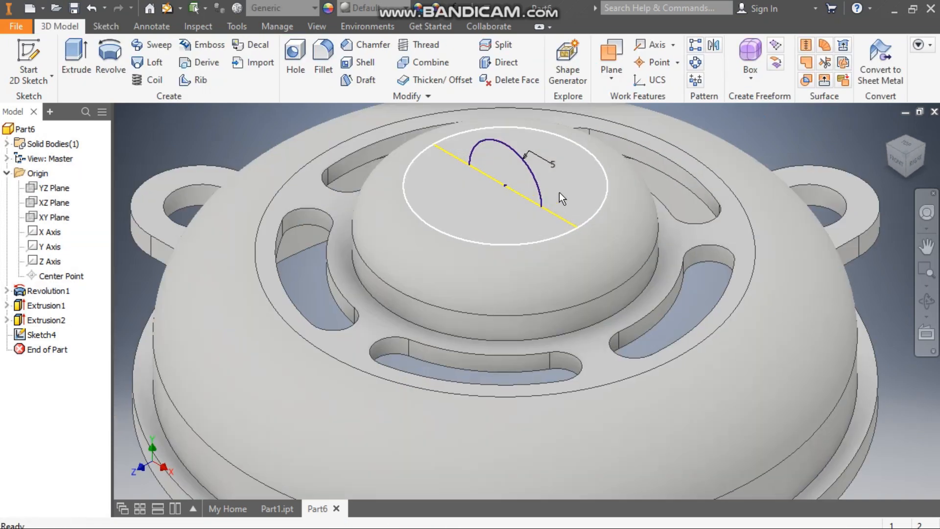
{"action": "left_click", "coordinate": [559, 191]}
{"action": "key", "text": "s"}
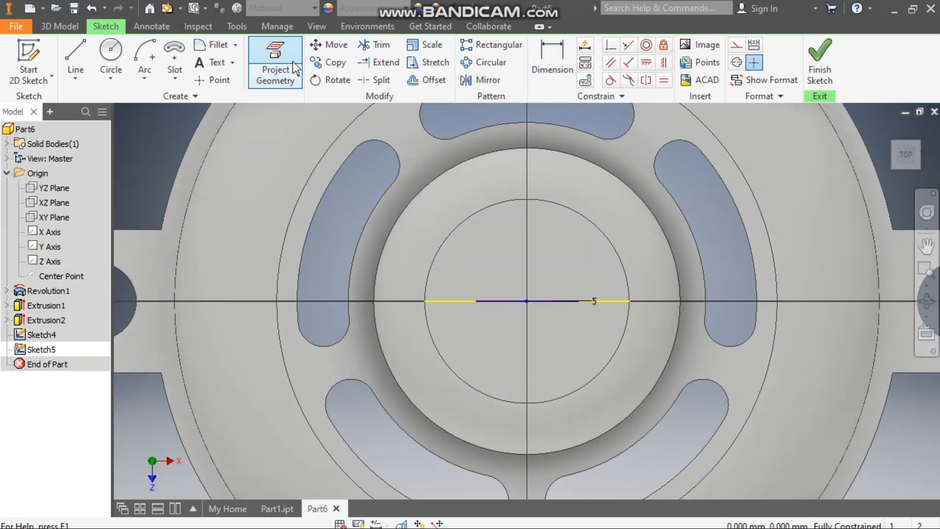
{"action": "left_click", "coordinate": [274, 59]}
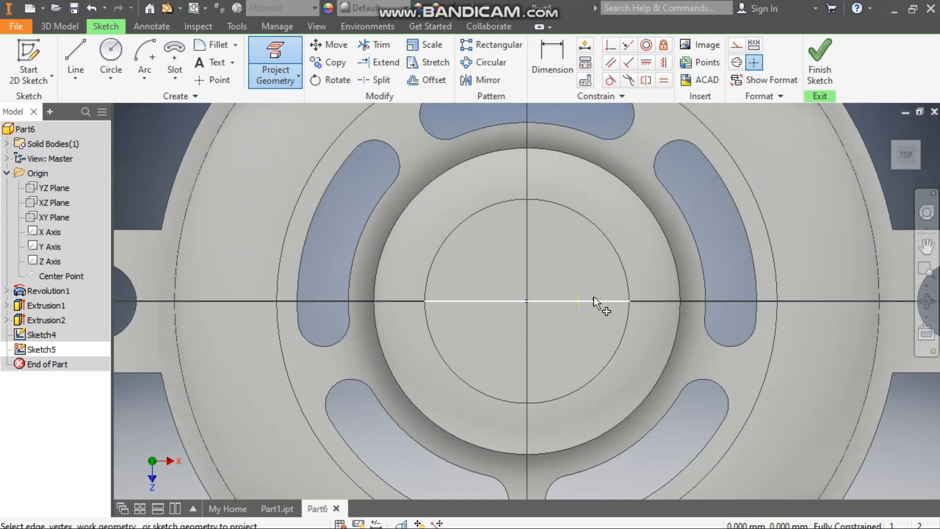
{"action": "left_click", "coordinate": [115, 48]}
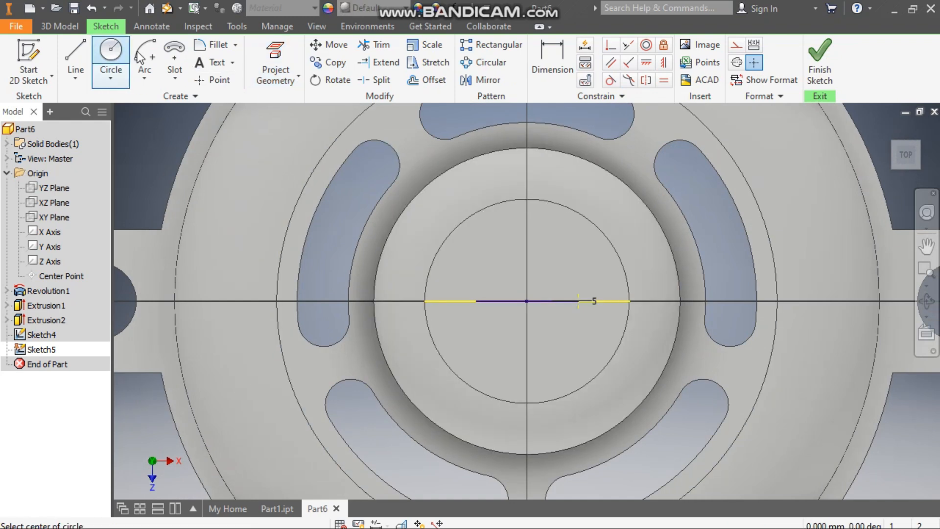
{"action": "left_click", "coordinate": [580, 304]}
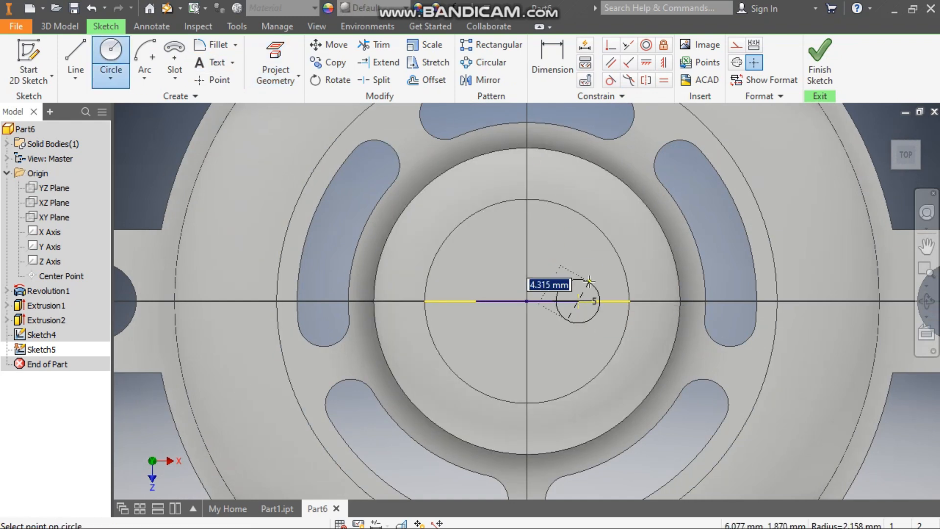
{"action": "type", "text": "3.5"}
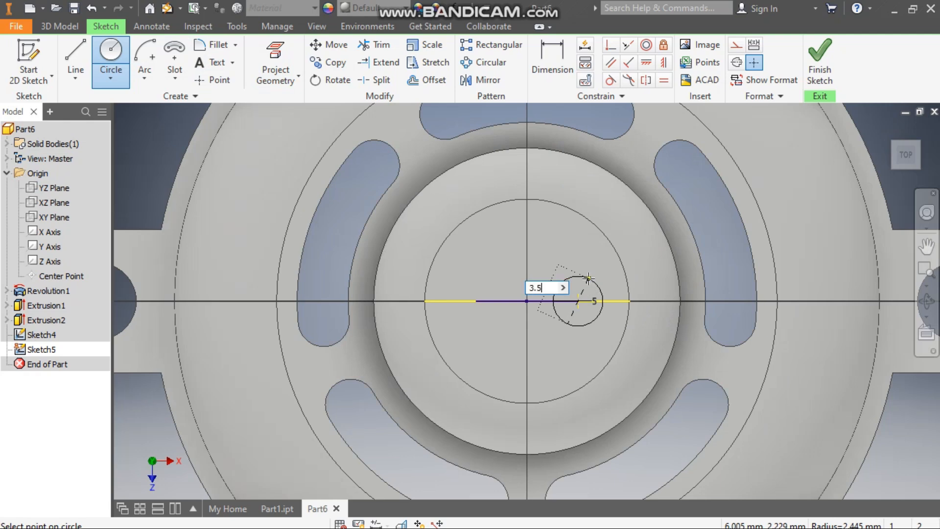
{"action": "key", "text": "Return"}
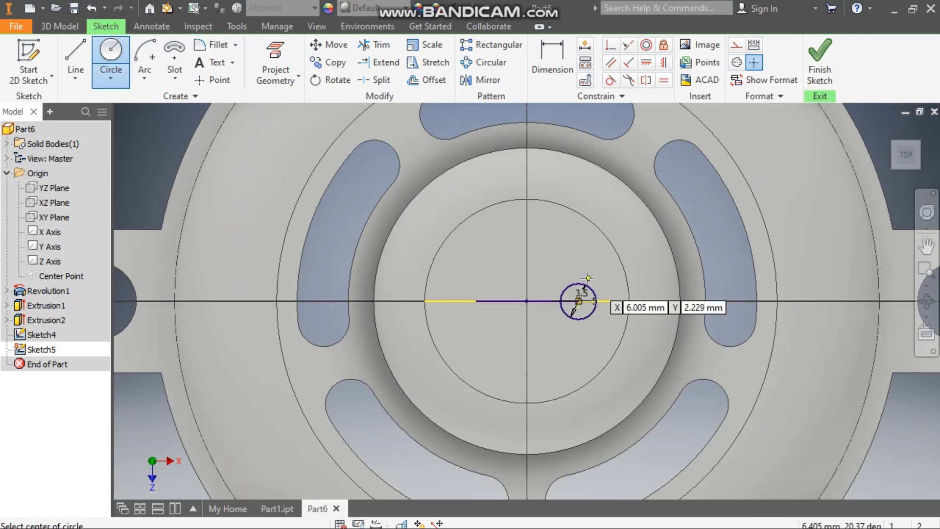
{"action": "left_click", "coordinate": [812, 59]}
Sweep the 3.5 mm circle along the semicircular arc, joined to the solid, to form the top loop
{"action": "scroll", "coordinate": [534, 168], "scroll_direction": "down", "scroll_amount": 1}
{"action": "middle_click_drag", "start_coordinate": [533, 169], "coordinate": [528, 228]}
{"action": "left_click", "coordinate": [149, 48]}
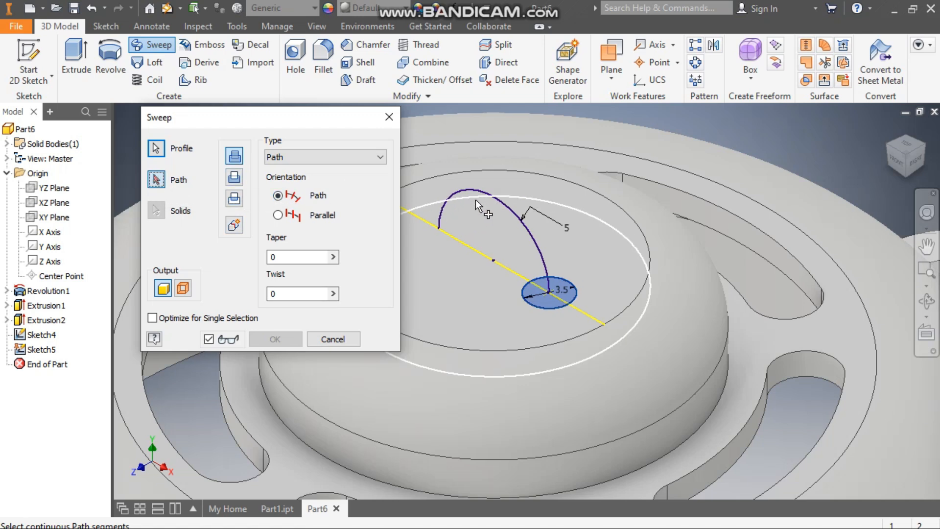
{"action": "left_click", "coordinate": [495, 196]}
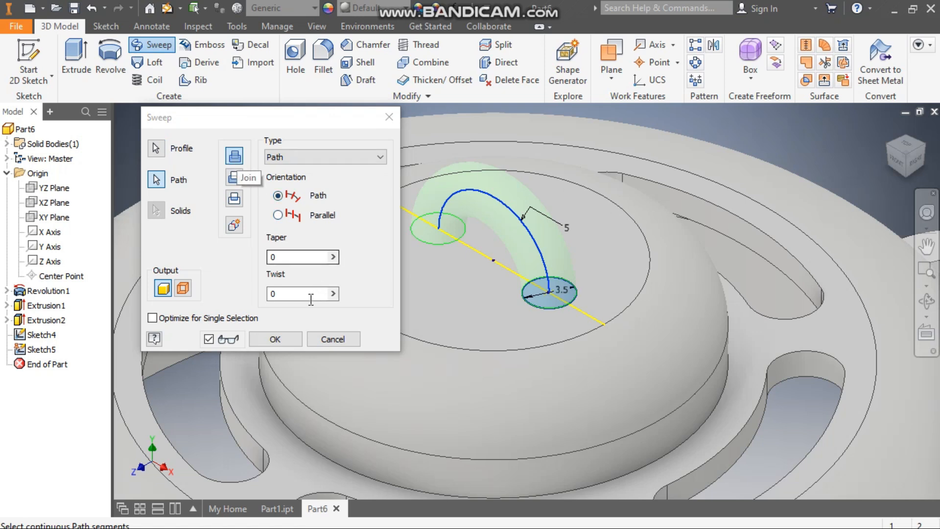
{"action": "left_click", "coordinate": [283, 338]}
Set the whole part's appearance to Cyan
{"action": "scroll", "coordinate": [587, 195], "scroll_direction": "down", "scroll_amount": 10}
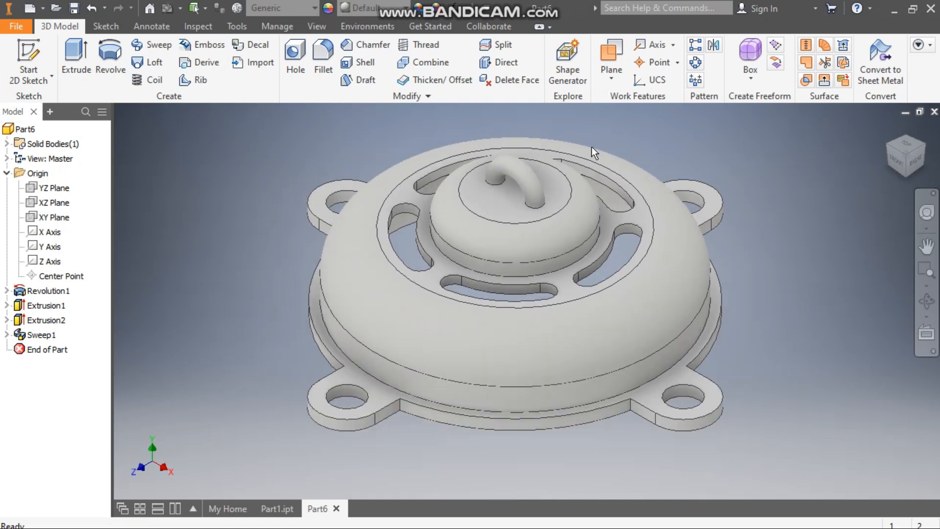
{"action": "left_click", "coordinate": [371, 8]}
{"action": "scroll", "coordinate": [414, 196], "scroll_direction": "up", "scroll_amount": 6}
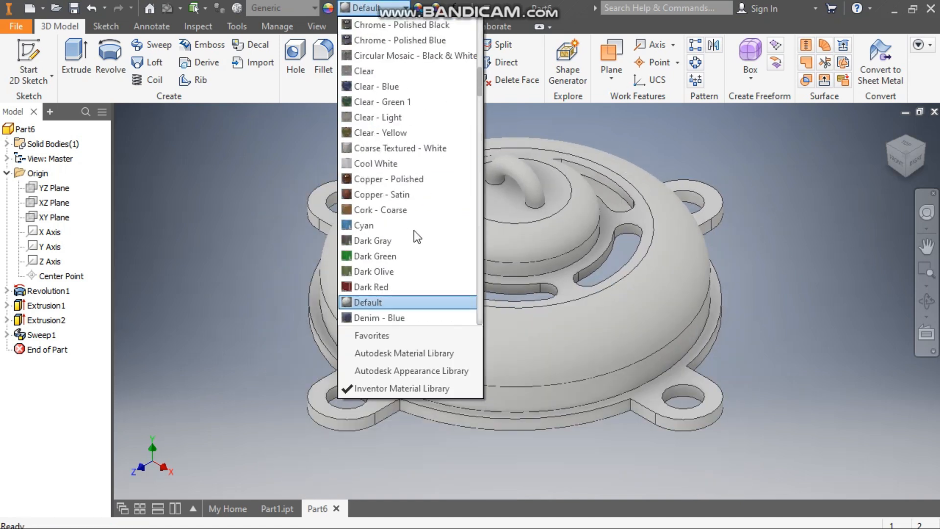
{"action": "left_click", "coordinate": [366, 225]}
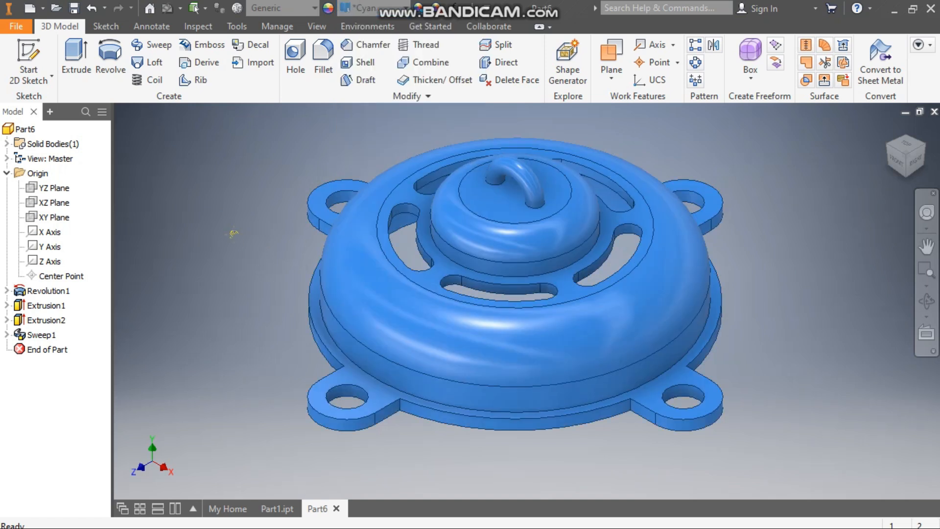
{"action": "middle_click_drag", "start_coordinate": [248, 232], "coordinate": [287, 228]}
{"action": "left_click_drag", "start_coordinate": [287, 227], "coordinate": [263, 234]}
{"action": "key", "text": "Escape"}
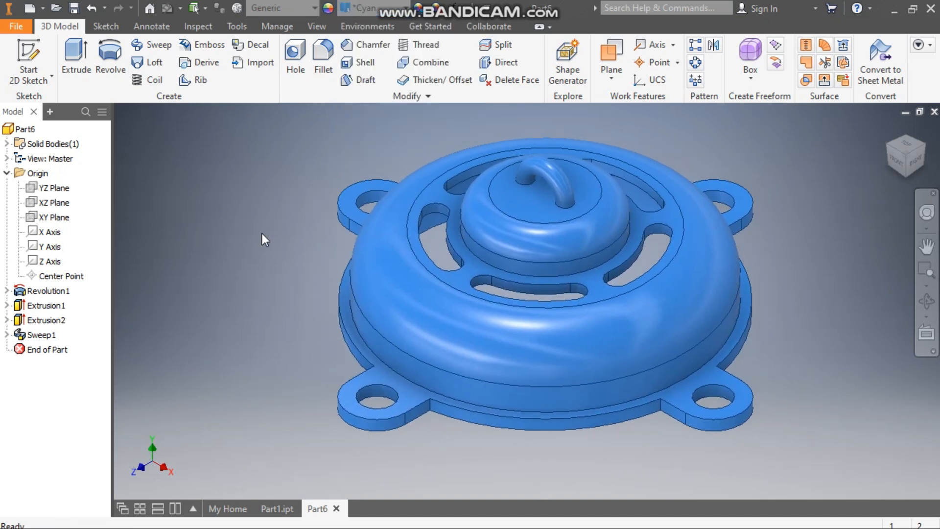